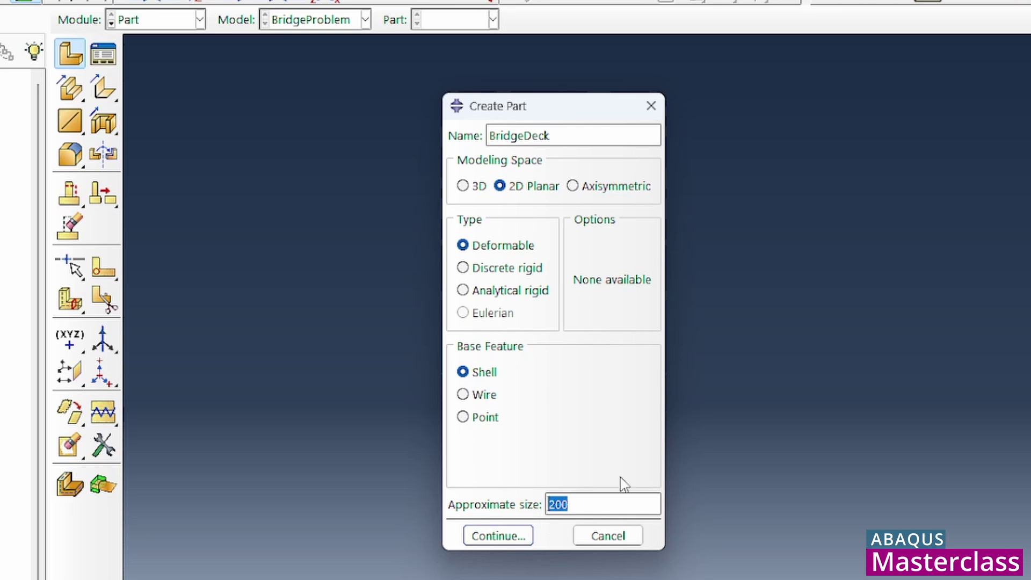
- Sketch the BridgeDeck planar shell as a rectangle from (-60, 1.5) to (60, -1.5) and finish the part
left_click(492, 536)
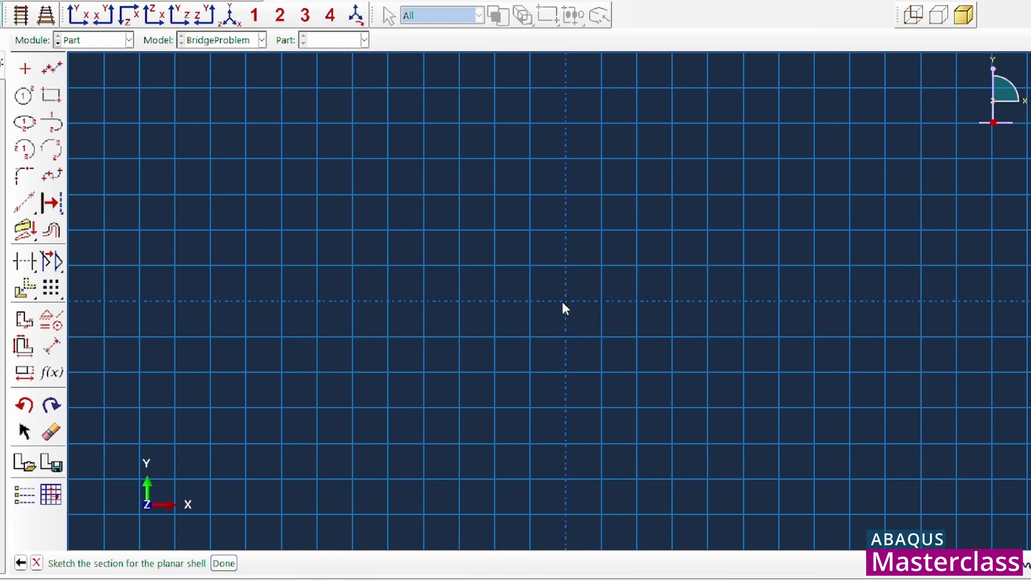
left_click(51, 99)
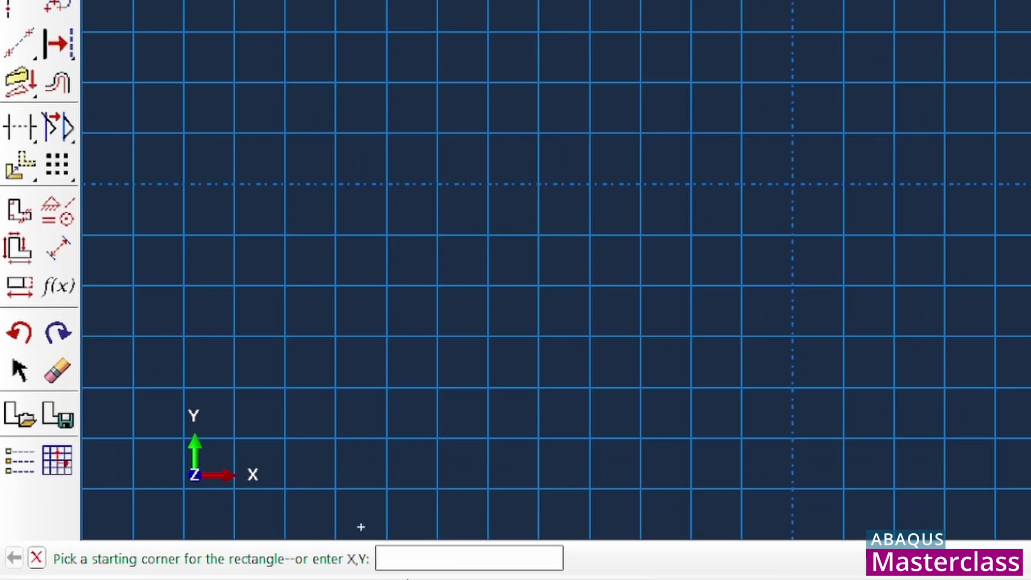
left_click(421, 557)
type("-60,1.5")
key("Return")
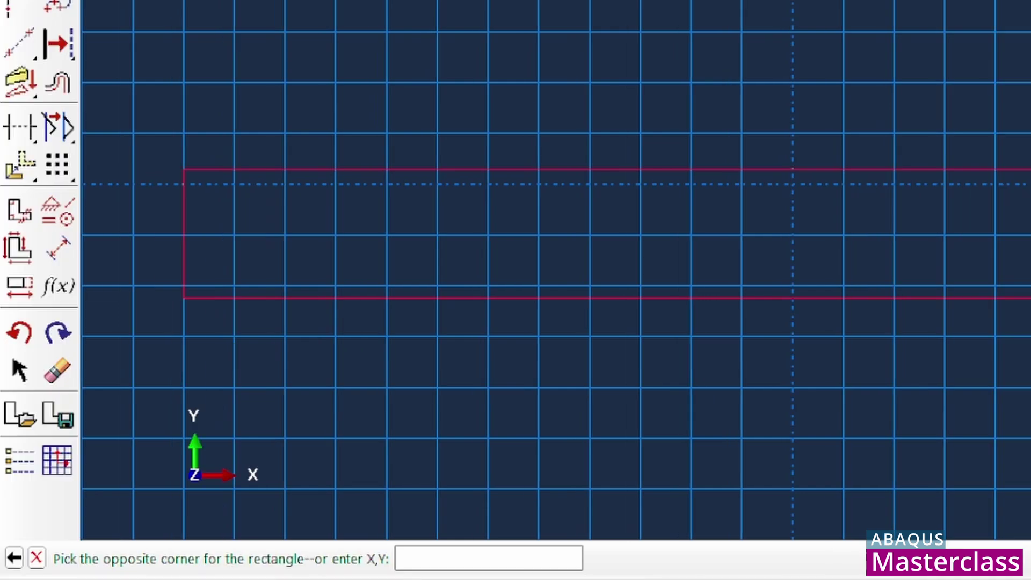
type("60,-1.5")
key("Return")
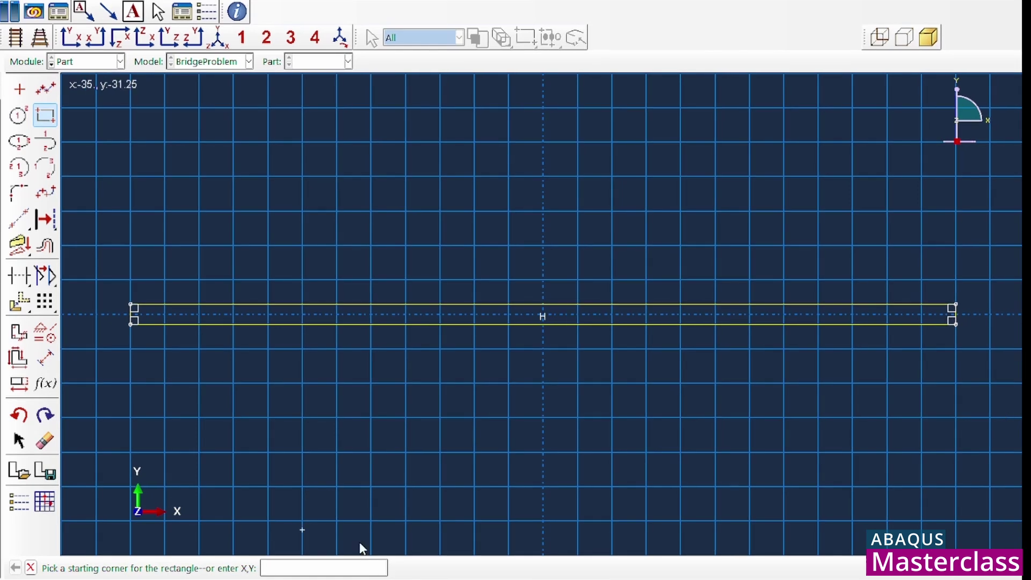
right_click(305, 371)
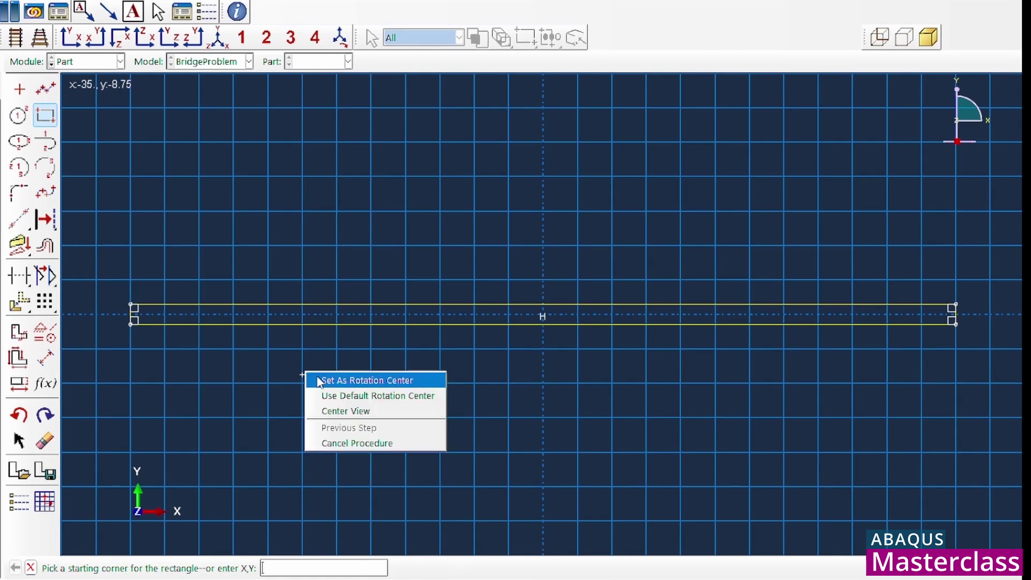
left_click(362, 447)
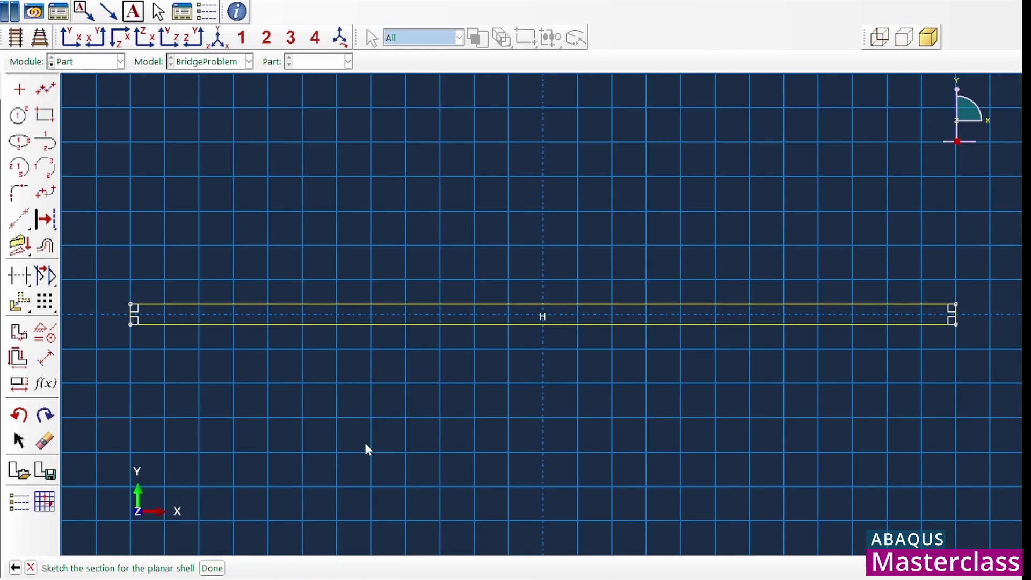
left_click(216, 568)
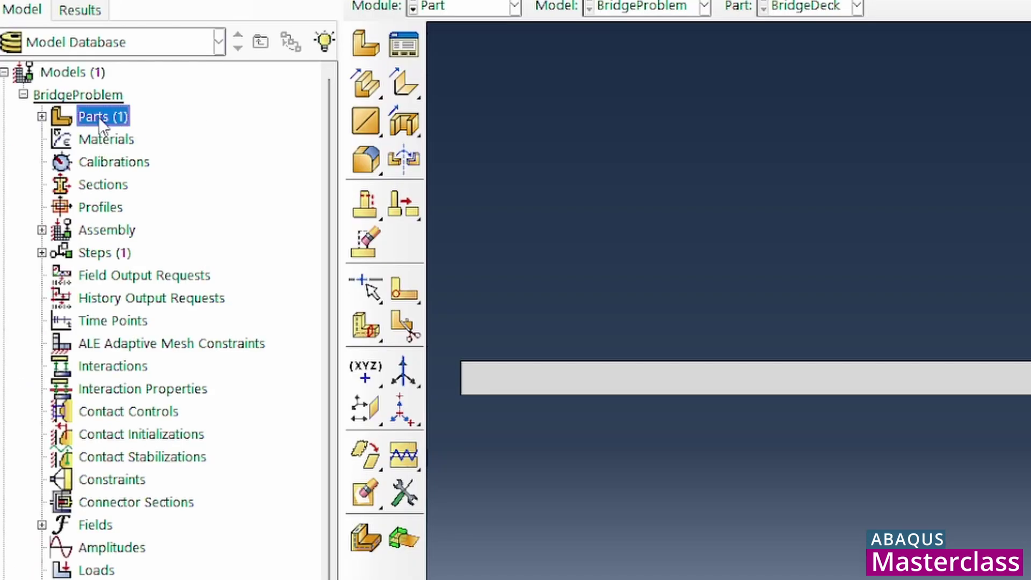
- Start a new 2D planar deformable wire part named BridgeTrussTop with an approximate size of 200
double_click(134, 123)
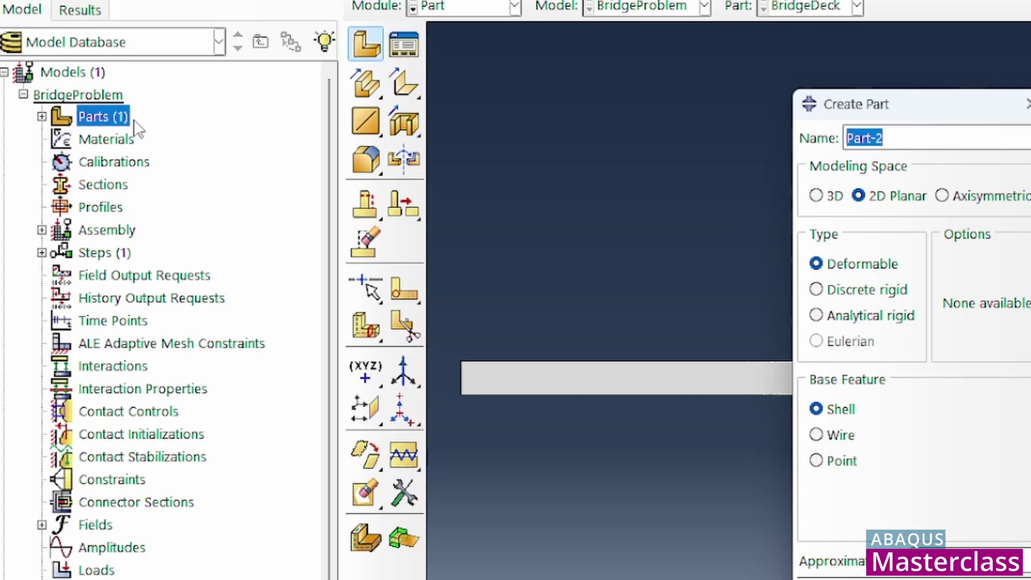
type("BridgeTrussTop")
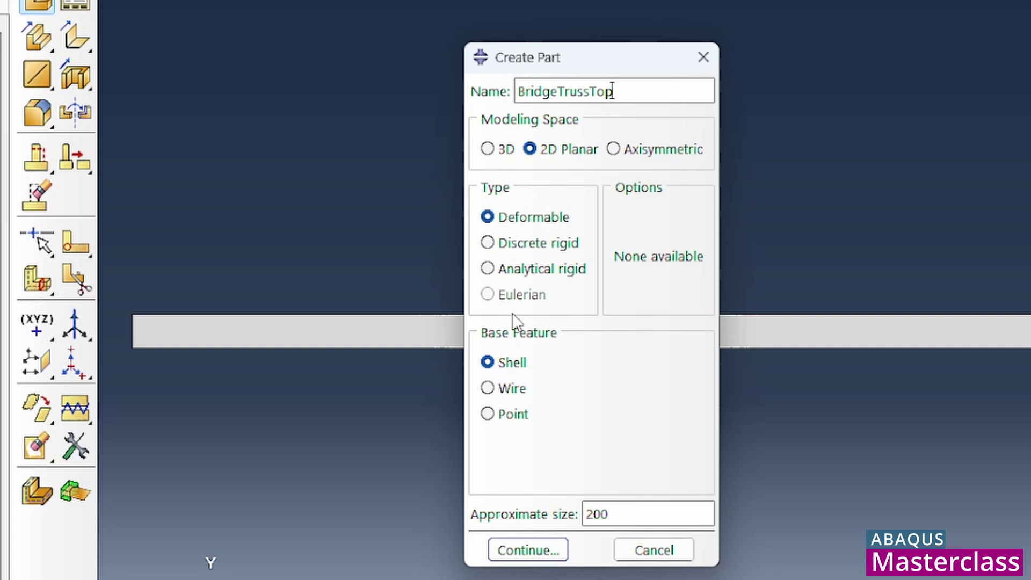
left_click(514, 390)
left_click(529, 553)
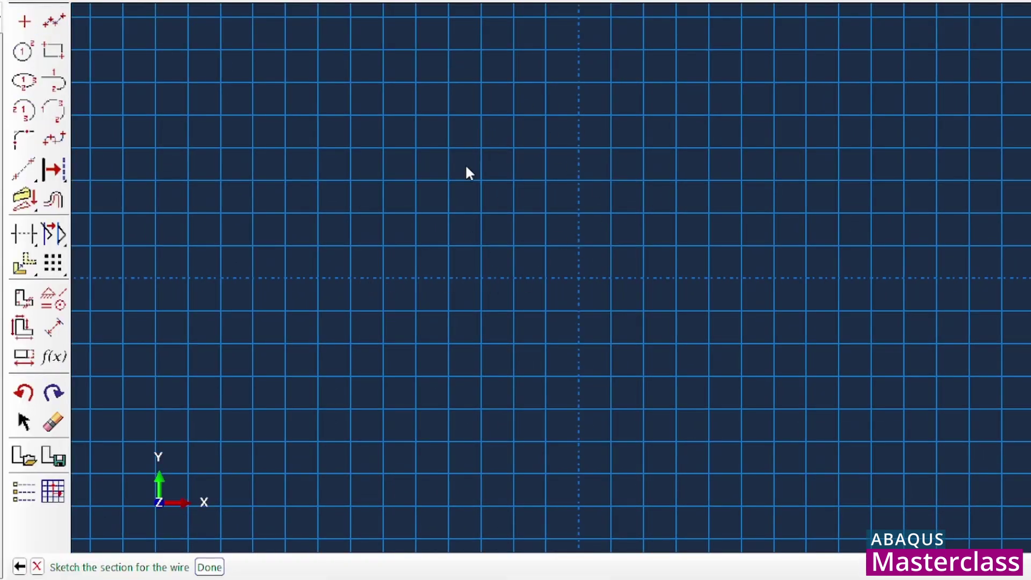
- Add a horizontal construction line through the point (-60, 1.5)
left_click(21, 167)
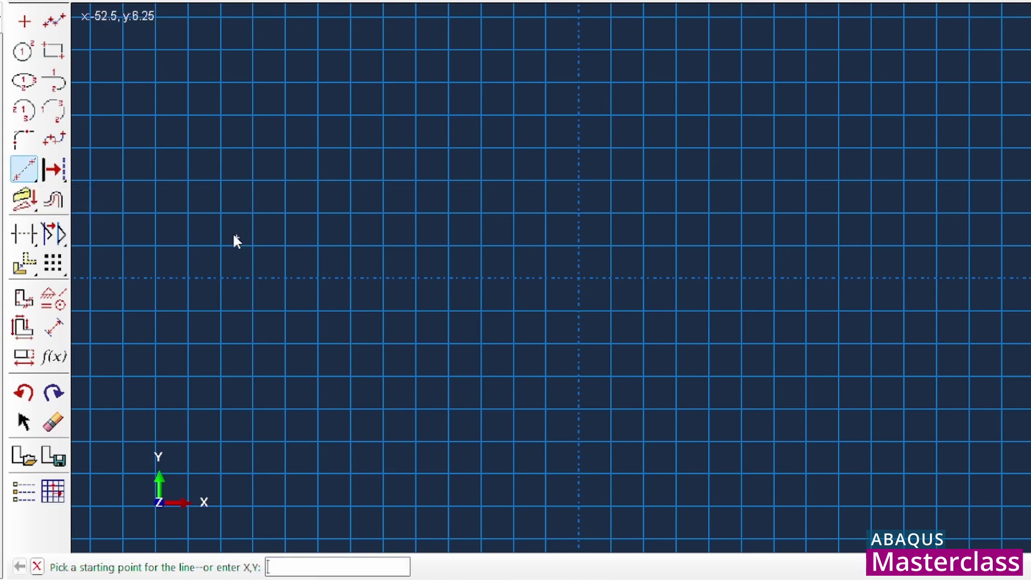
type("-60")
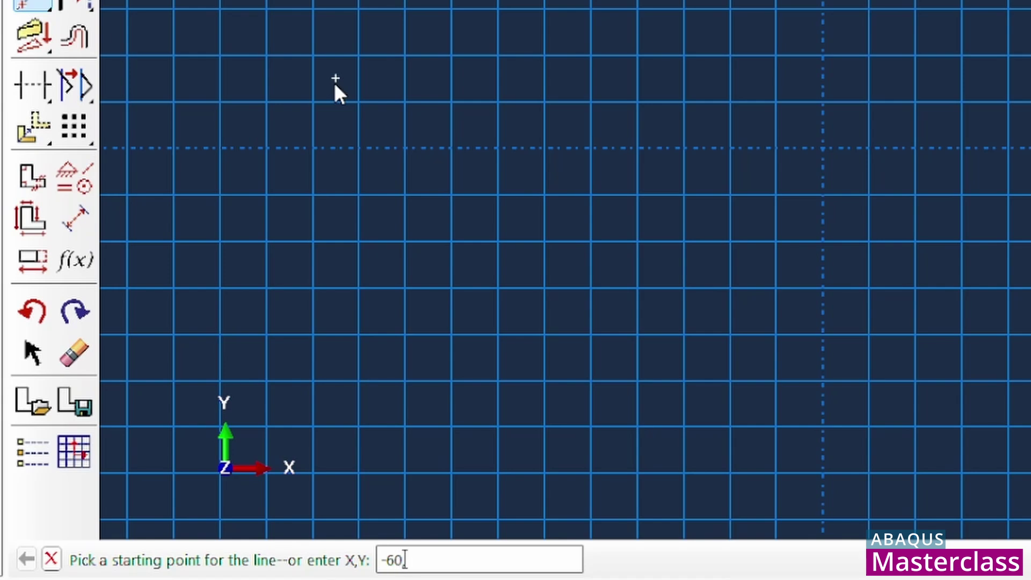
type(",1.5")
key("Return")
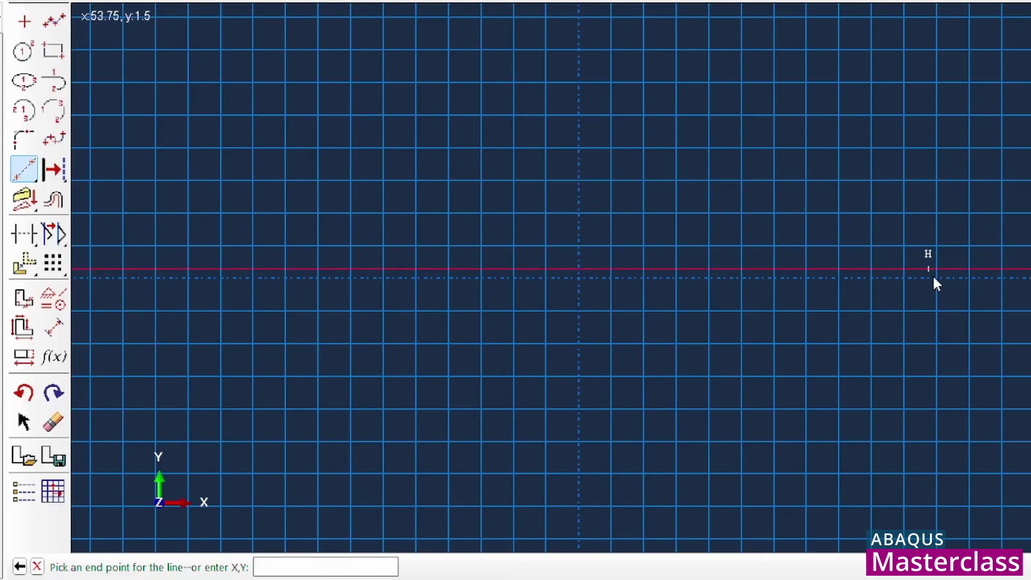
middle_click(967, 270)
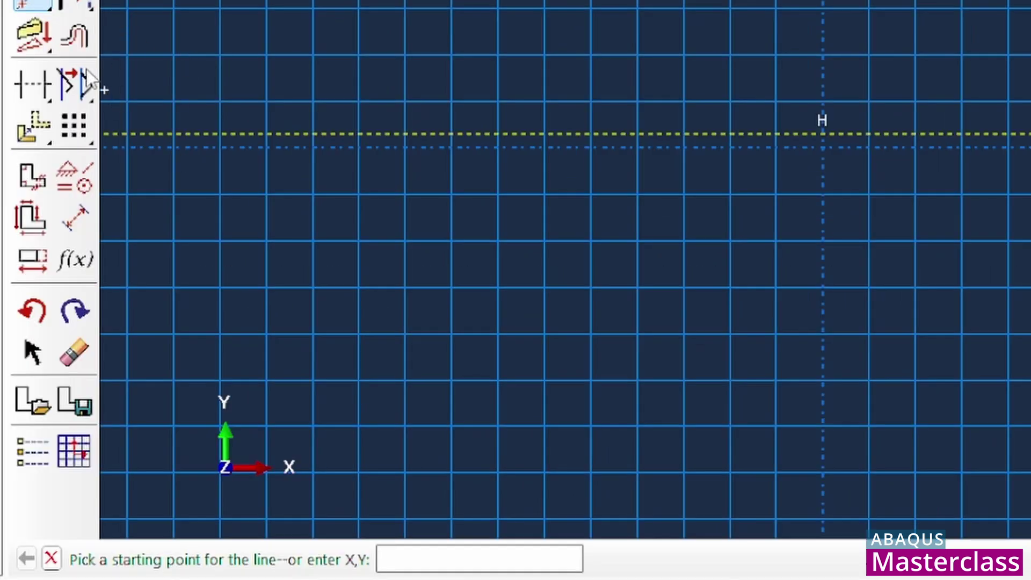
- Add three vertical construction lines crossing the horizontal one at x = -60, x = 0 and x = 60
type("-60")
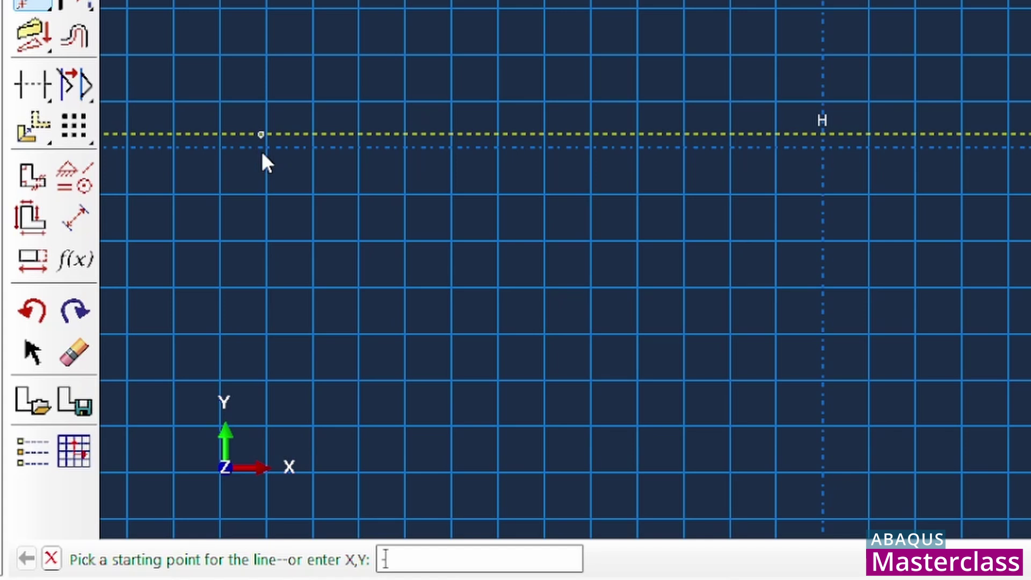
type(",15")
key("Return")
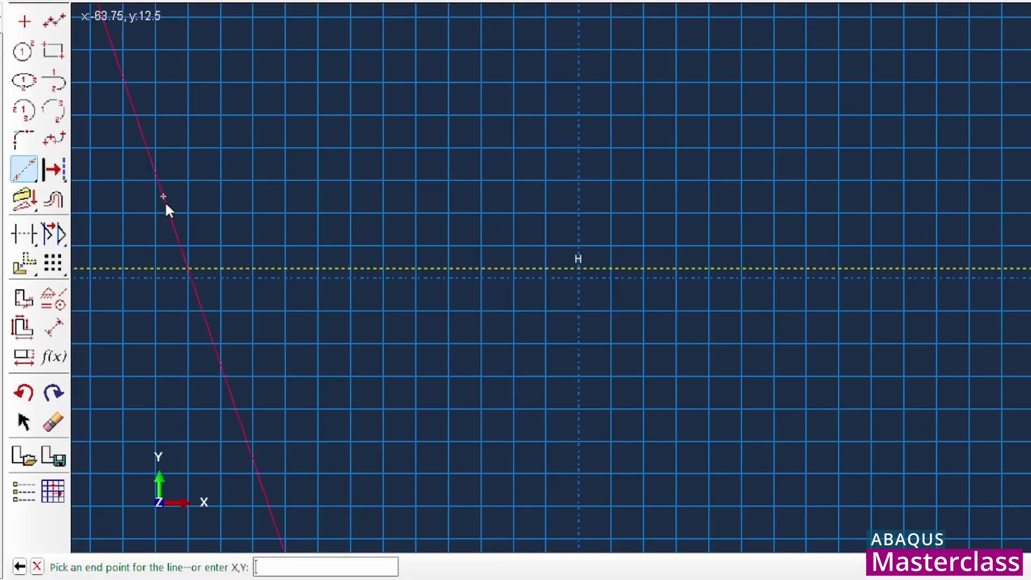
left_click(263, 44)
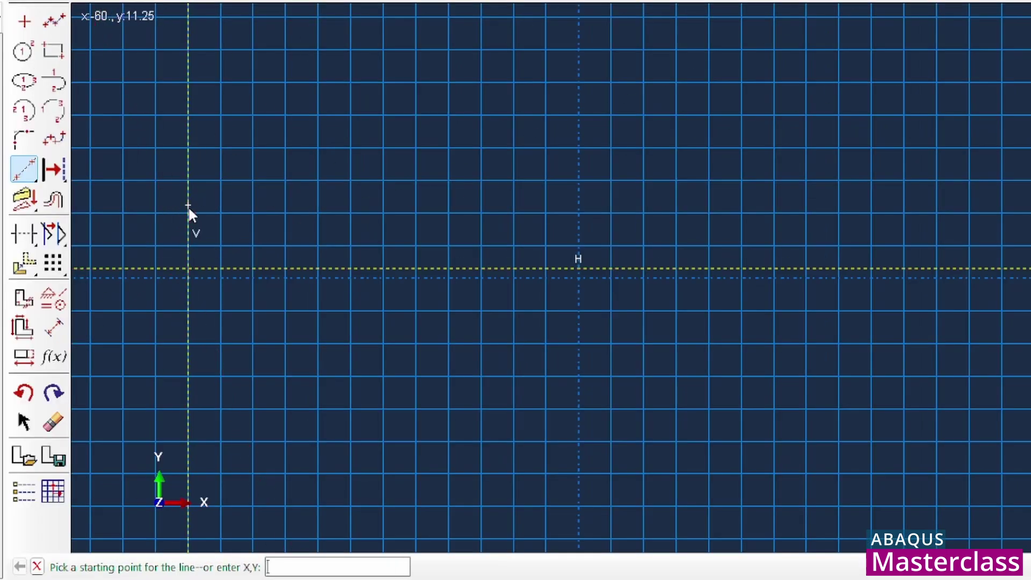
left_click(581, 270)
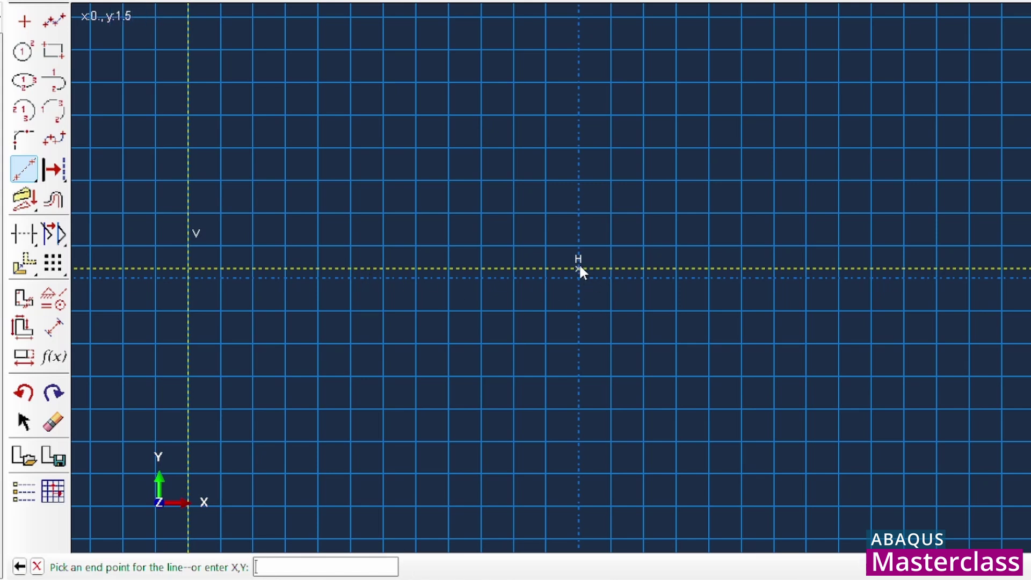
left_click(582, 136)
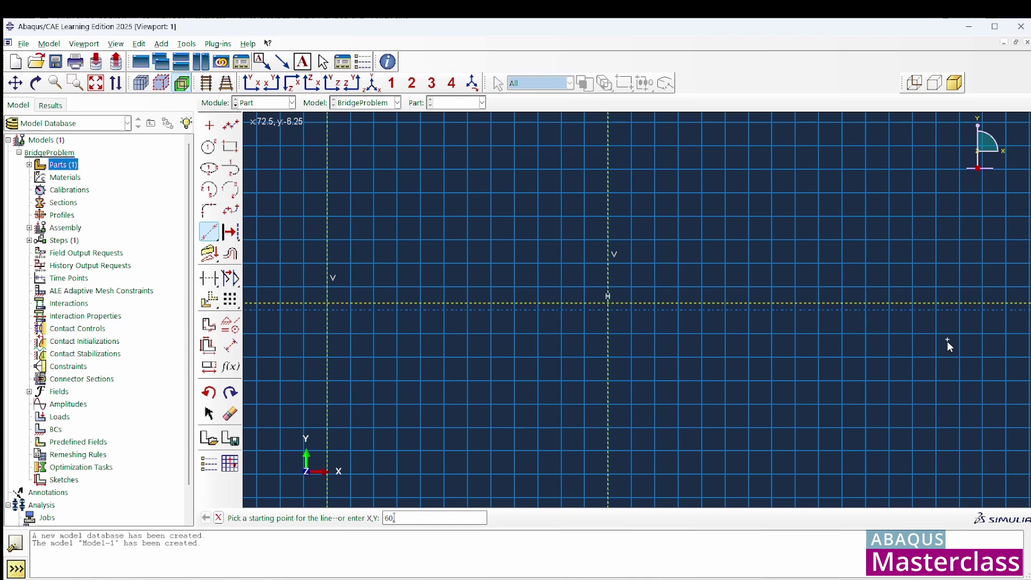
type(".5")
key("Return")
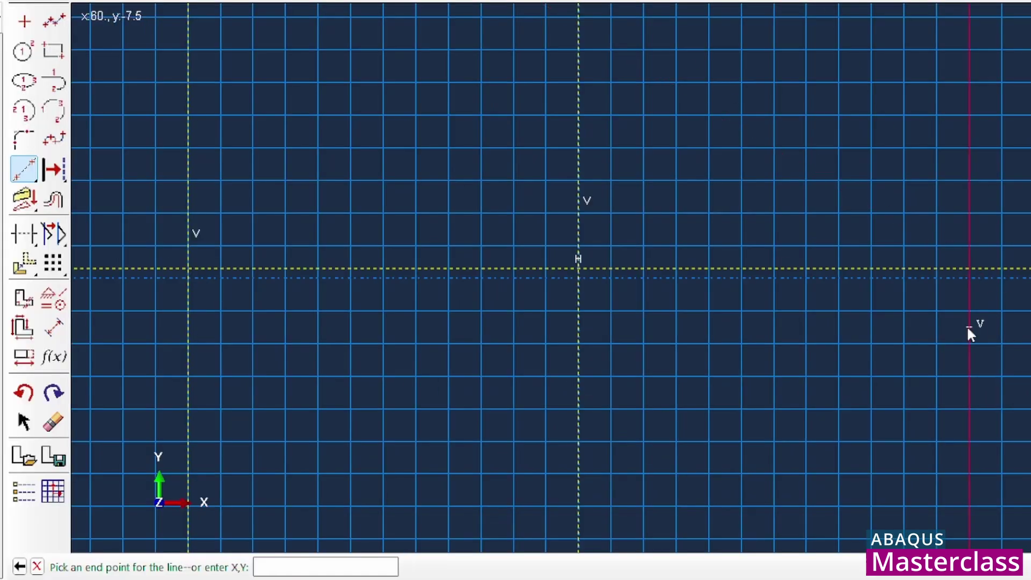
left_click(969, 302)
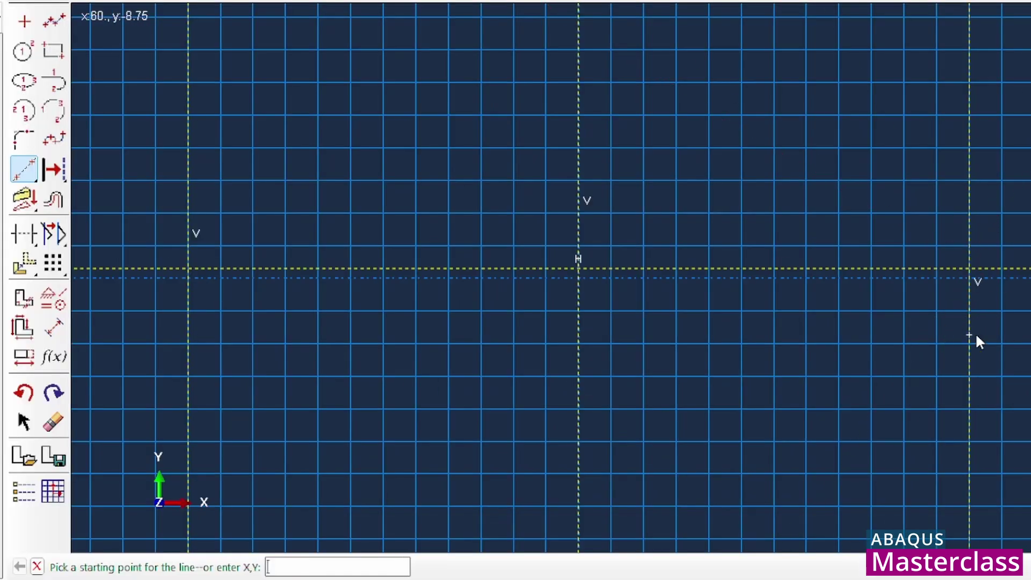
- Add a second horizontal construction line through the point (0, 31.5)
scroll(819, 299, "down", 1)
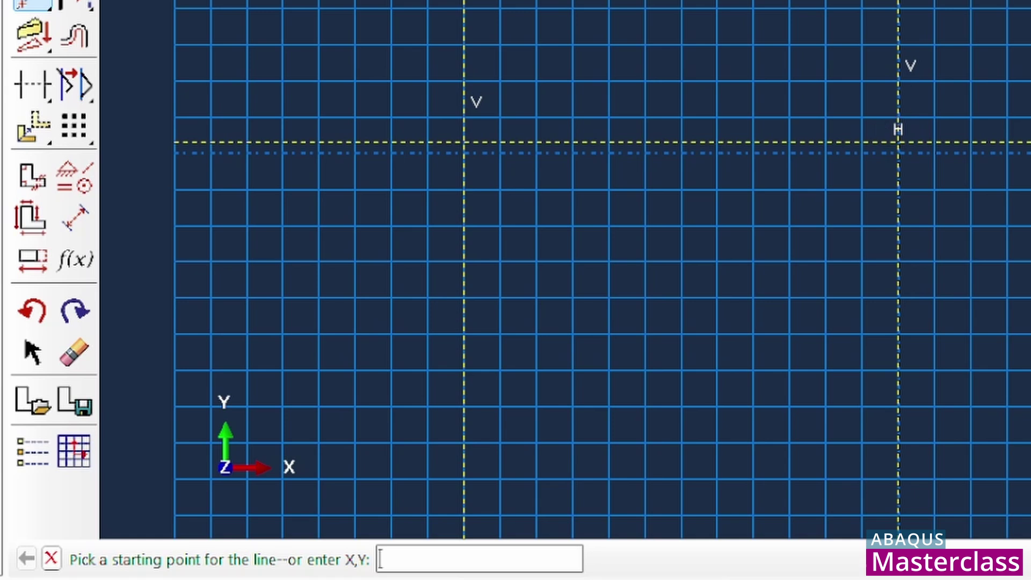
type("0,31.5")
key("Return")
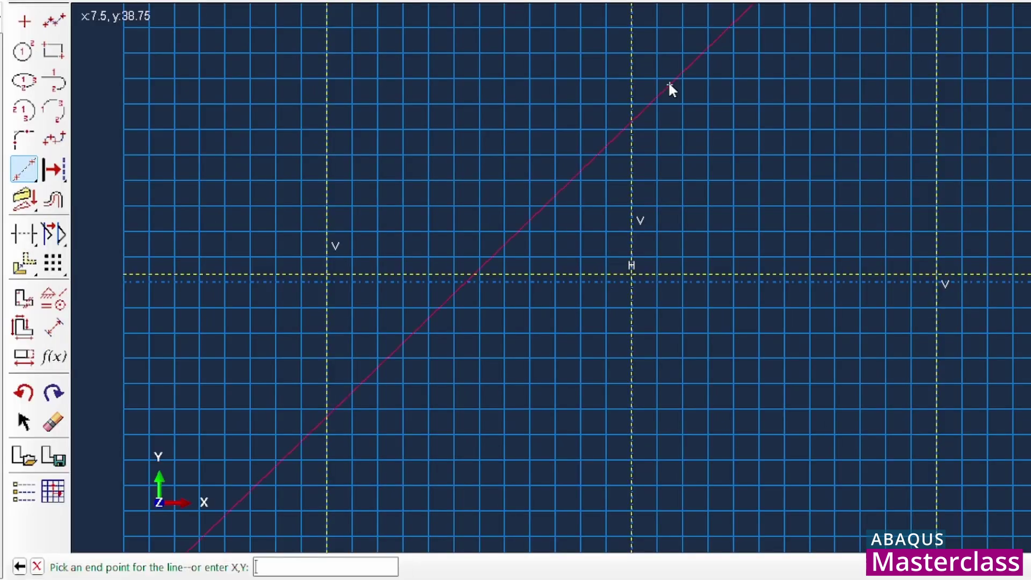
left_click(667, 124)
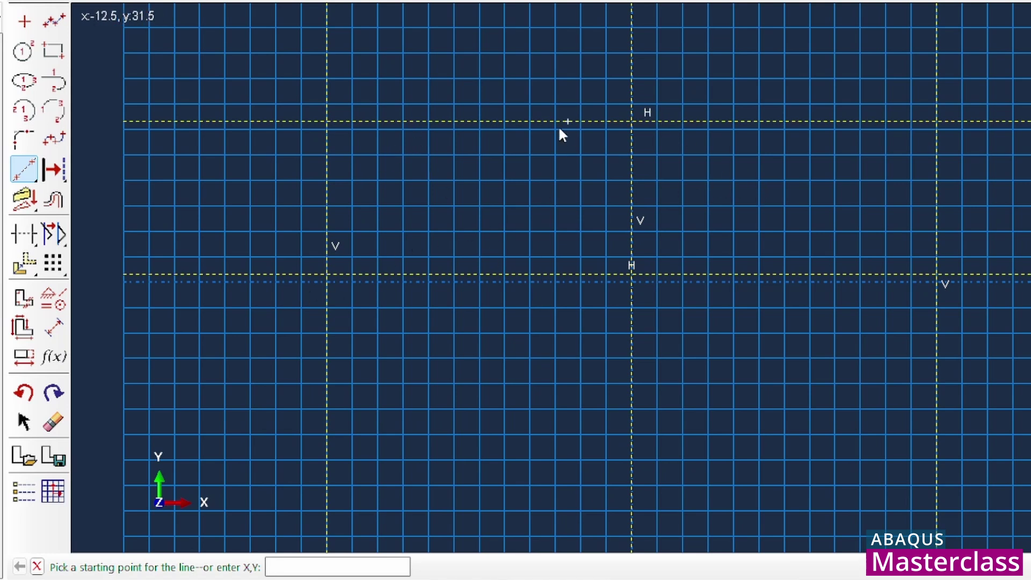
- Sketch a four-segment zigzag between the horizontal construction lines from (-60, 1.5) to (0, 1.5), with peaks at about x = -45 and x = -15
left_click(53, 22)
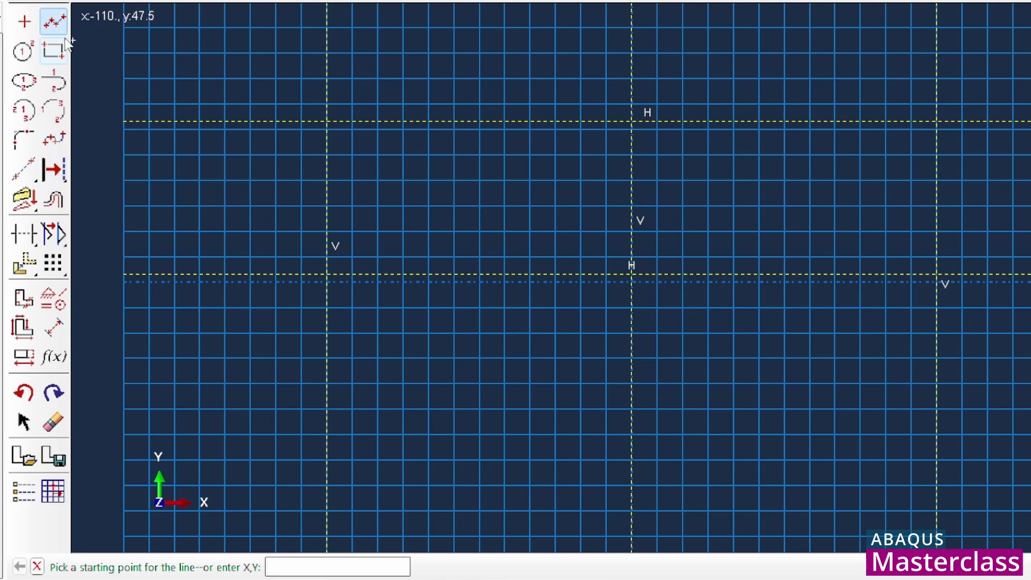
left_click(327, 274)
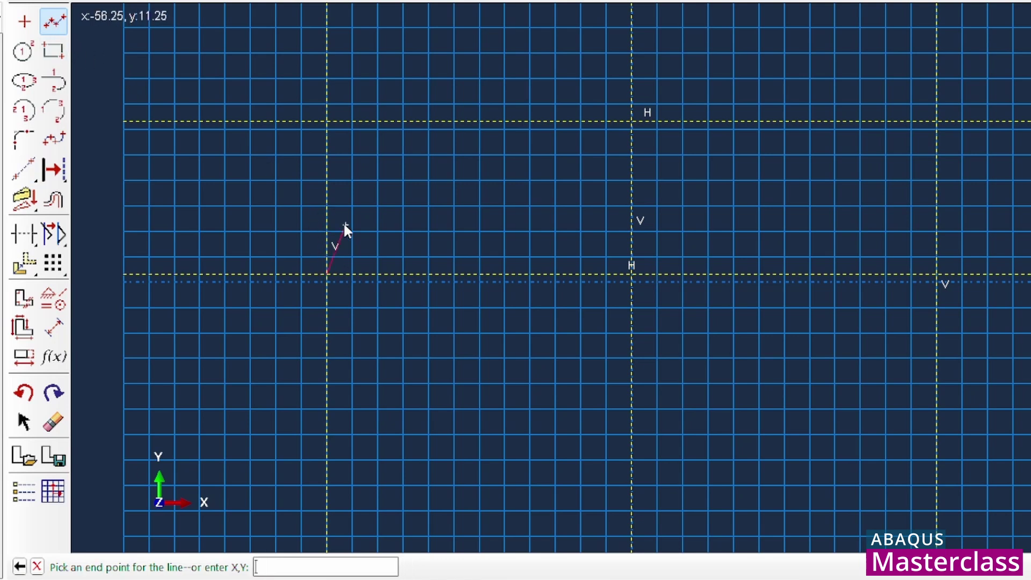
left_click(404, 118)
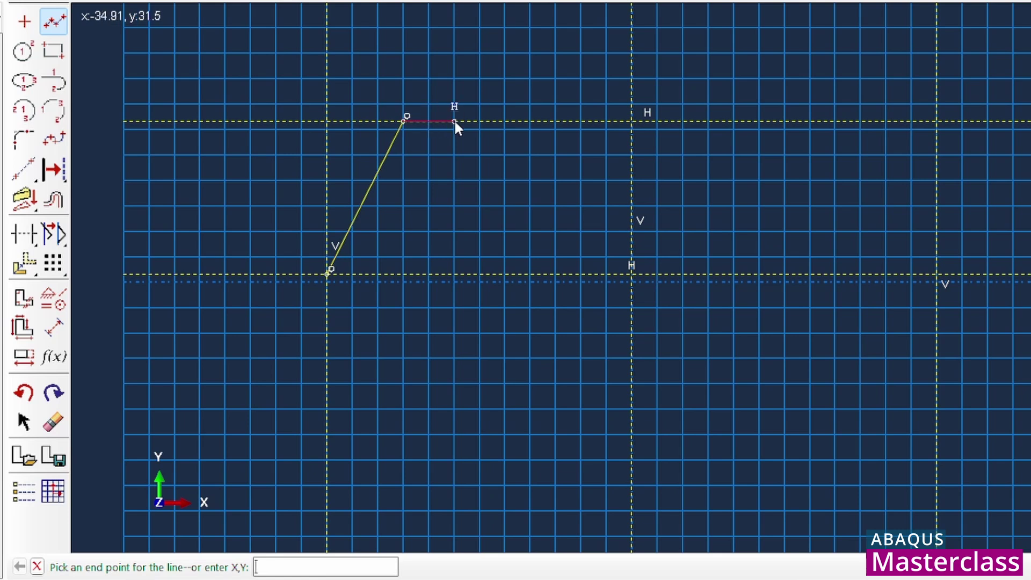
left_click(479, 273)
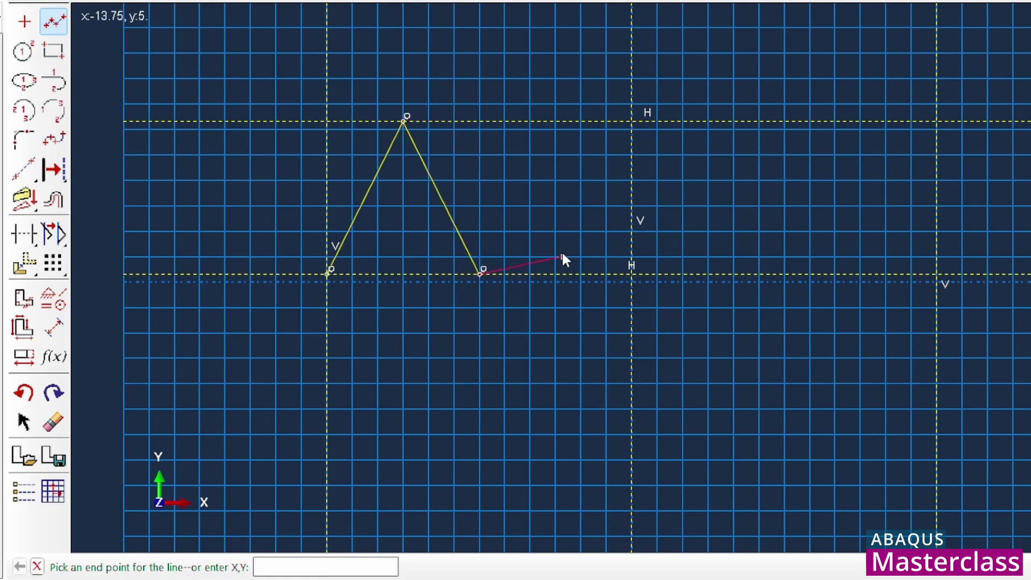
left_click(556, 121)
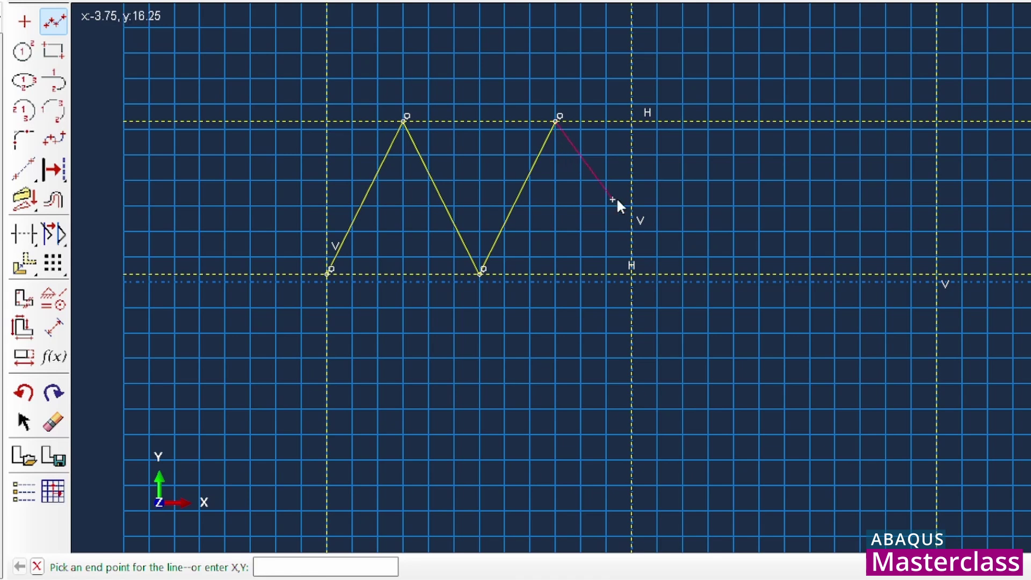
left_click(630, 275)
right_click(631, 275)
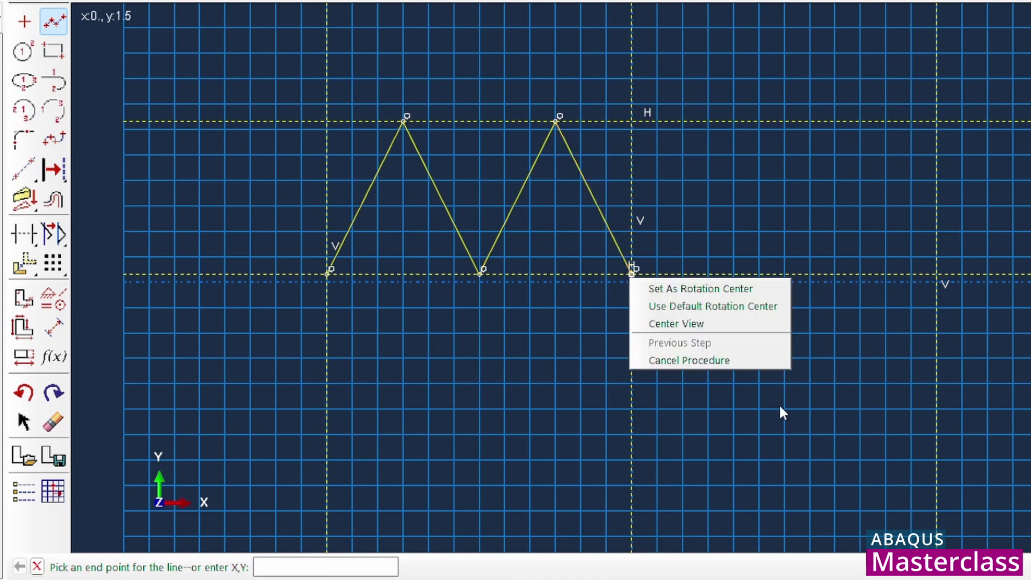
left_click(745, 359)
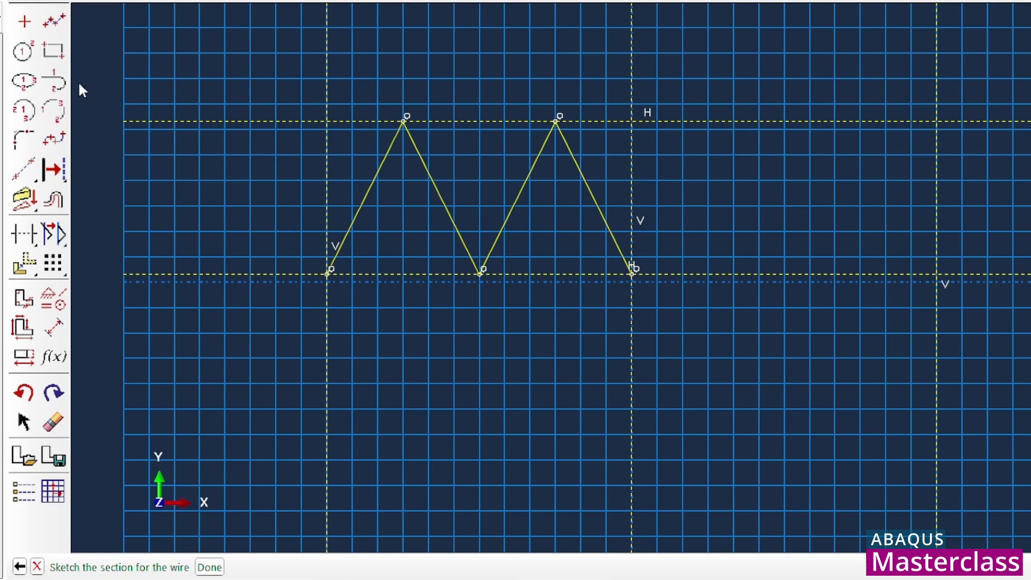
- Sketch the truss's top chord along the upper construction line from the first peak through the second peak to (0, 31.5)
left_click(53, 21)
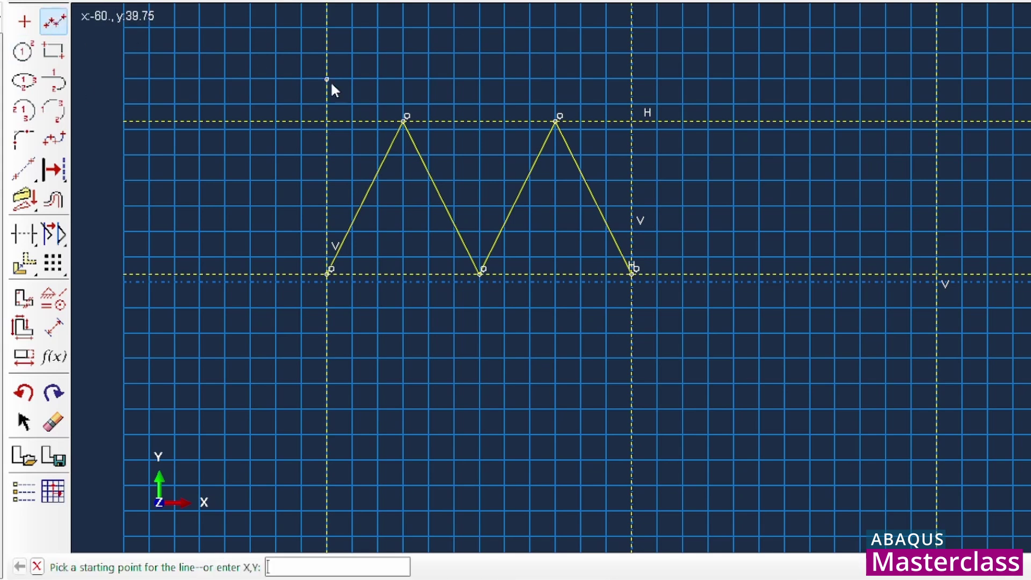
left_click(402, 119)
left_click(557, 122)
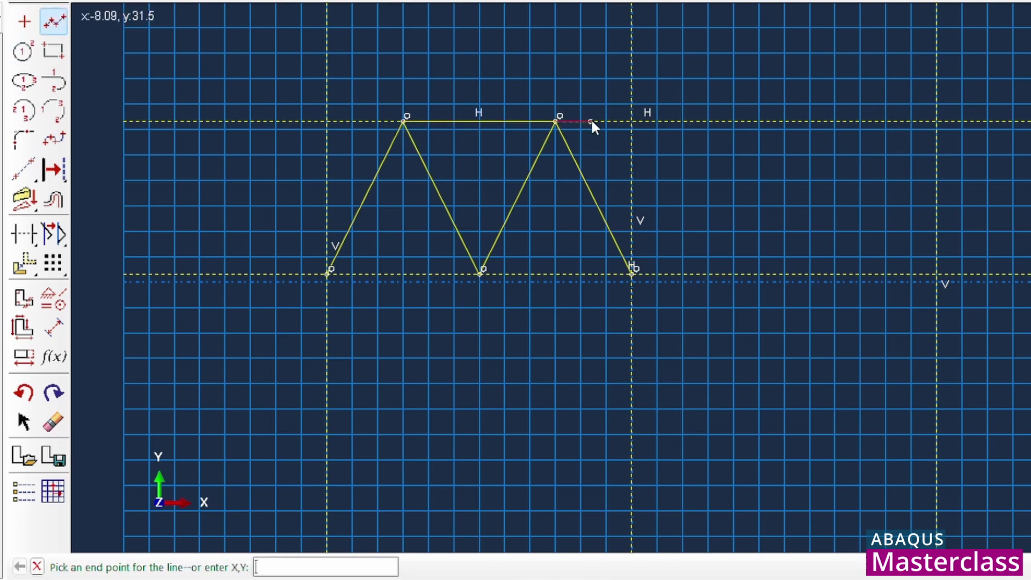
left_click(631, 122)
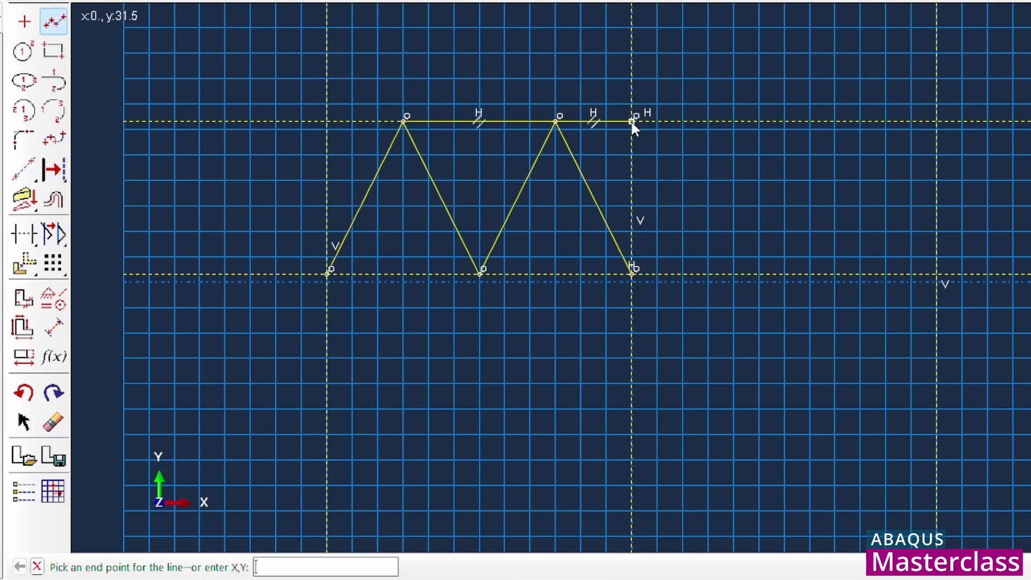
left_click(58, 27)
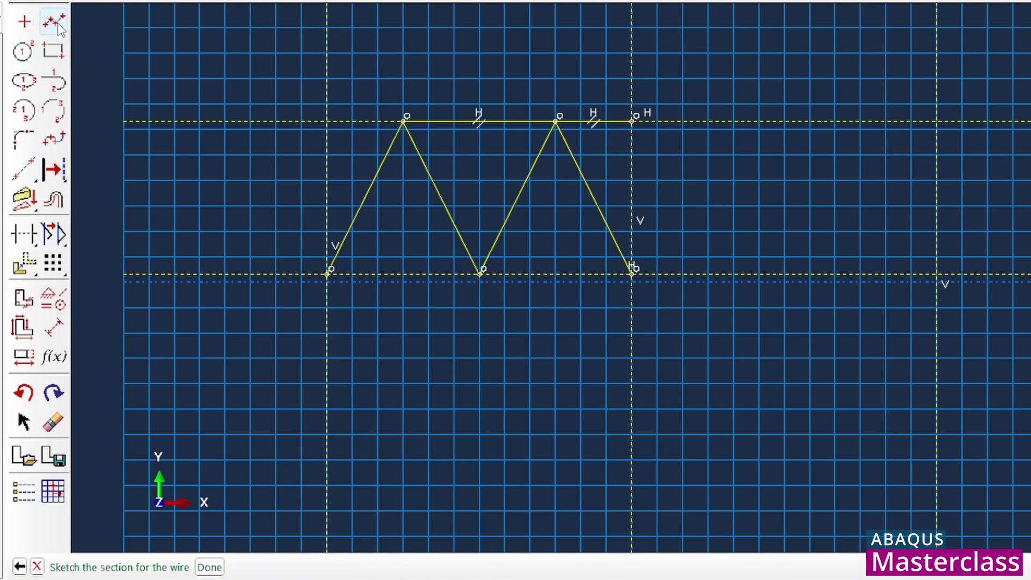
- Delete the two horizontal construction lines from the truss sketch
left_click(53, 422)
left_click_drag(267, 79, 289, 312)
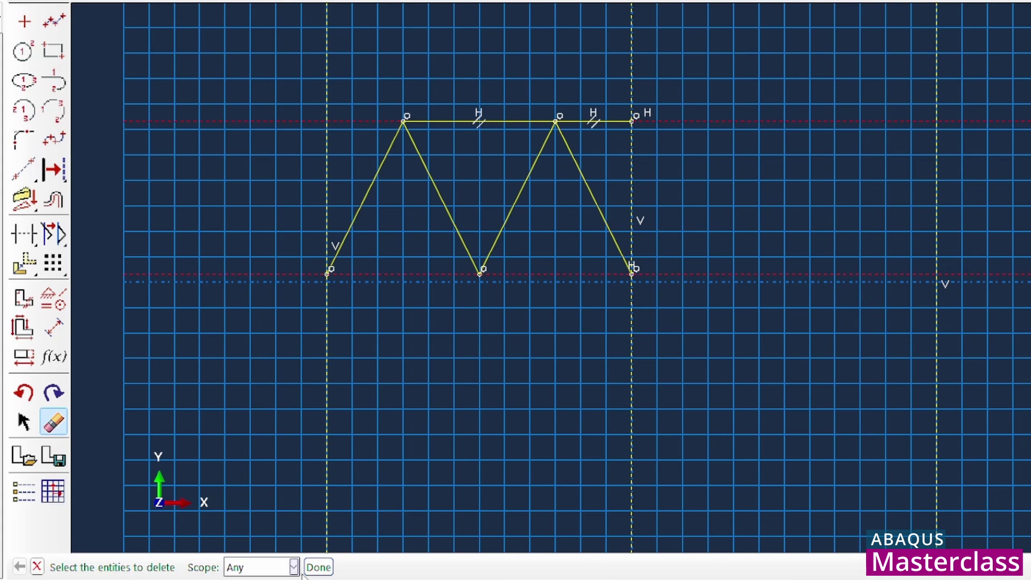
left_click(322, 569)
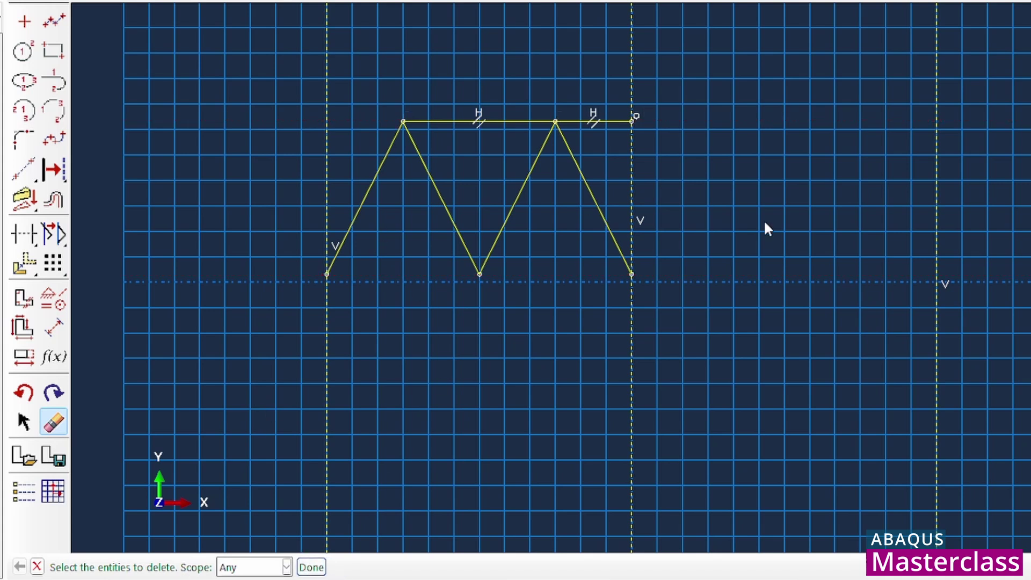
- Mirror a copy of the half truss about the vertical construction line at x = 0 and finish the sketch
left_click(24, 263)
left_click(145, 266)
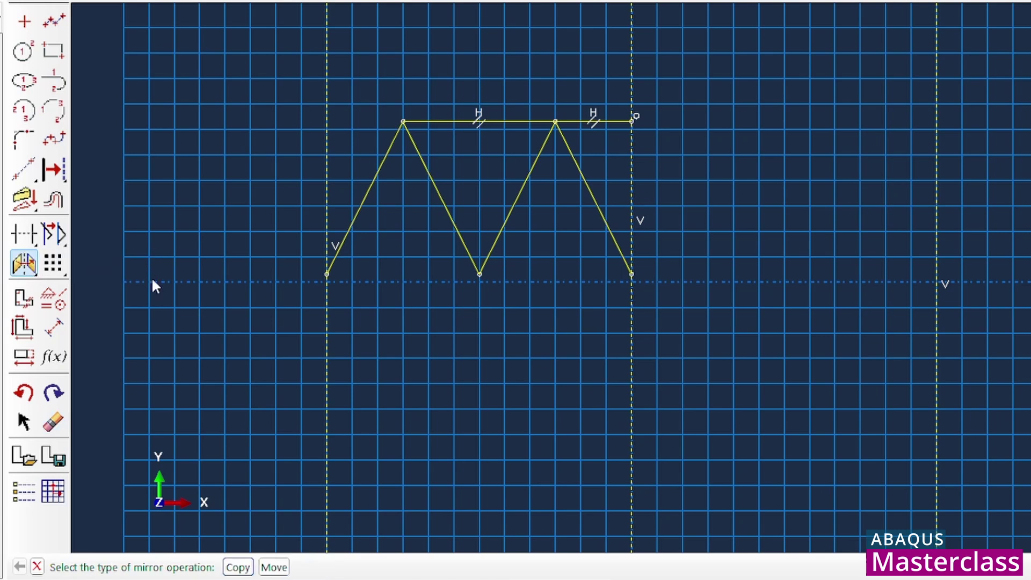
left_click(237, 567)
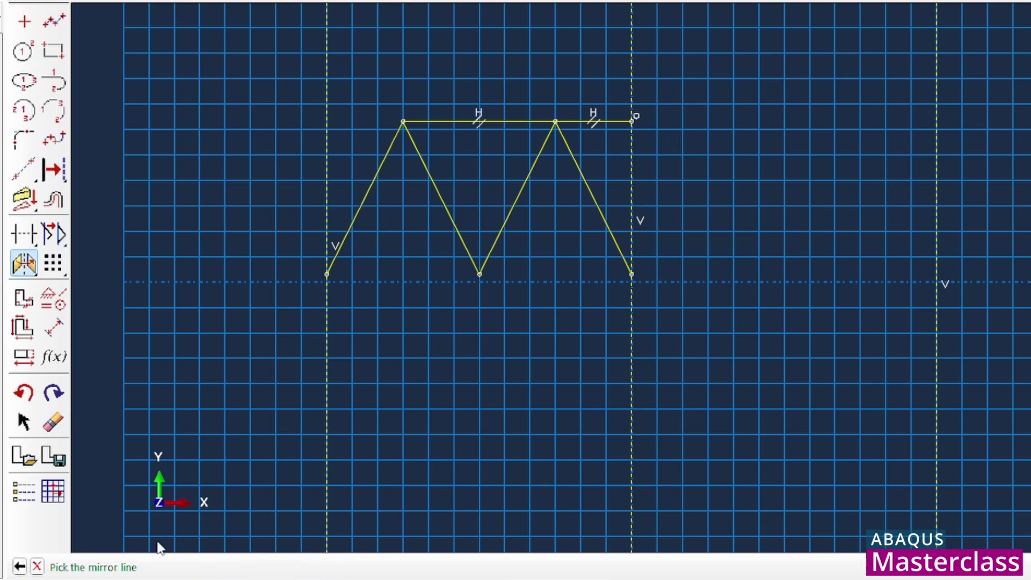
left_click(632, 393)
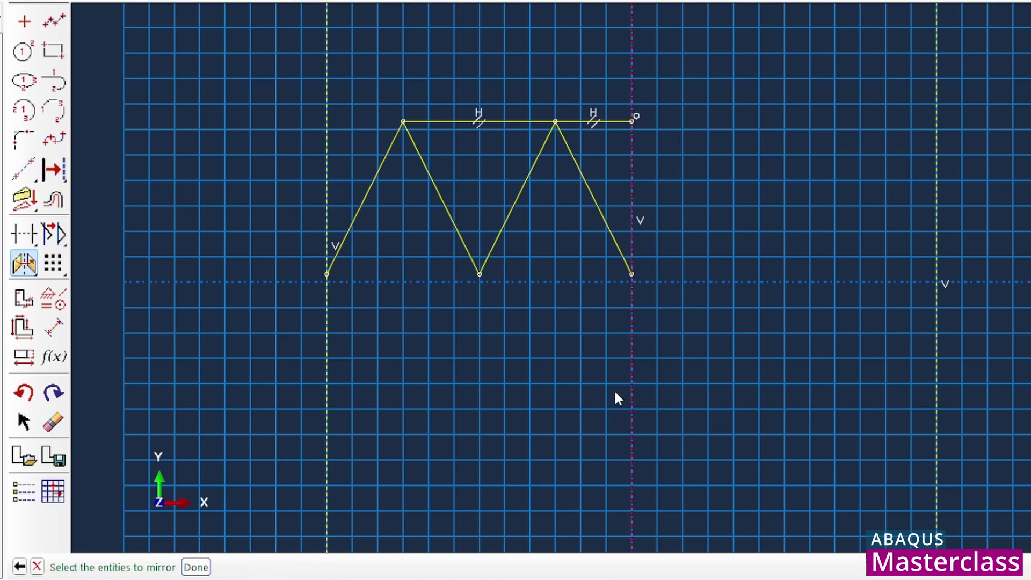
mouse_move(368, 87)
left_mouse_down()
mouse_move(482, 171)
mouse_move(588, 336)
left_mouse_up()
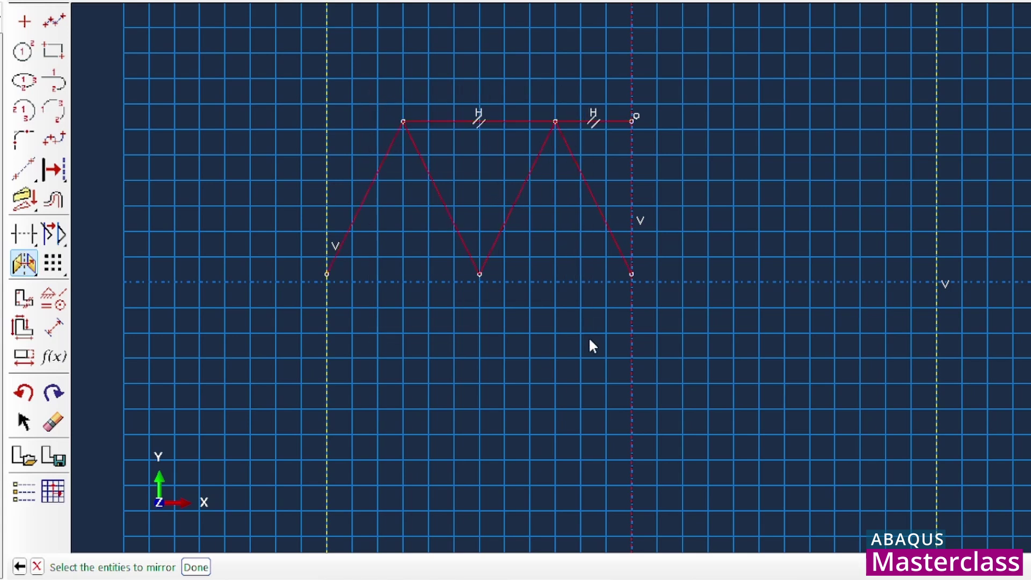
left_click(196, 567)
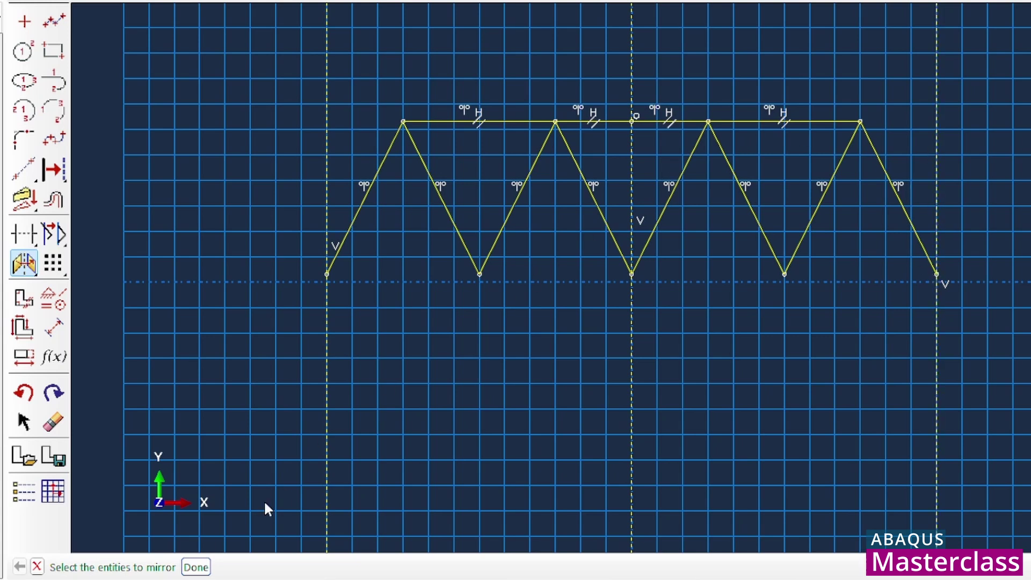
left_click(195, 567)
left_click(209, 567)
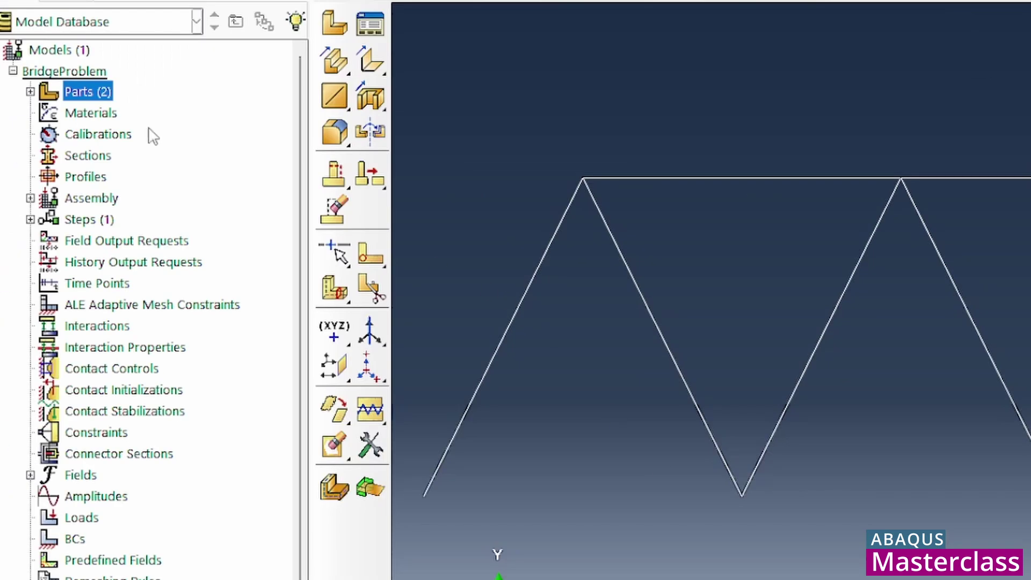
- Create a 2D planar, discrete rigid wire part named HangingTruss with an approximate size of 200
double_click(89, 92)
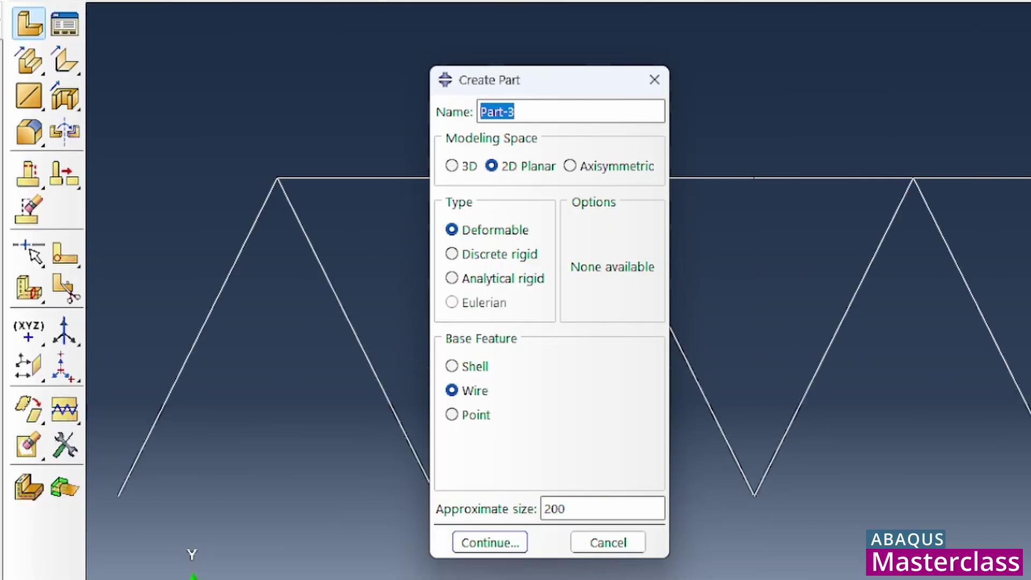
type("HangingTruss")
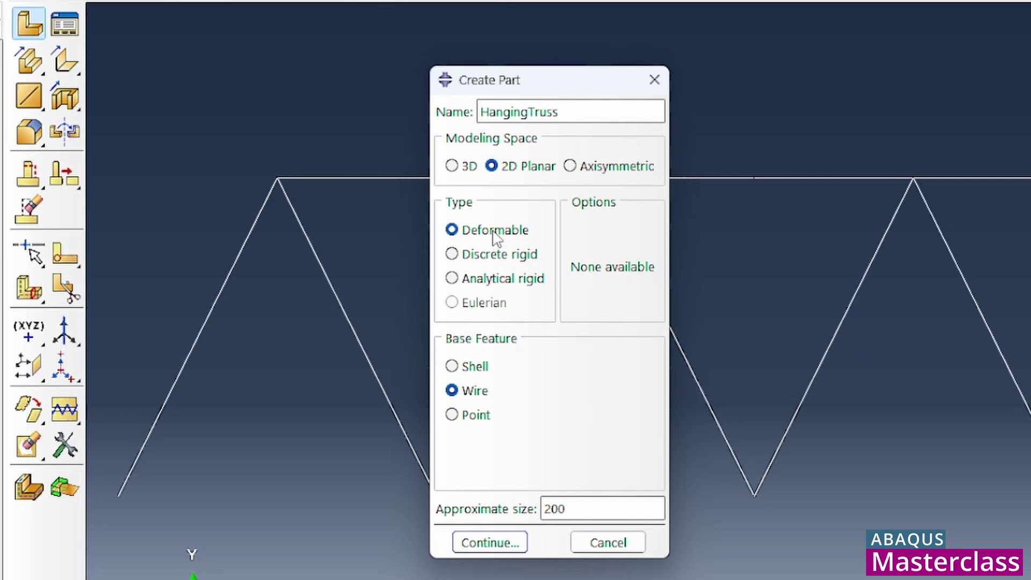
left_click(506, 172)
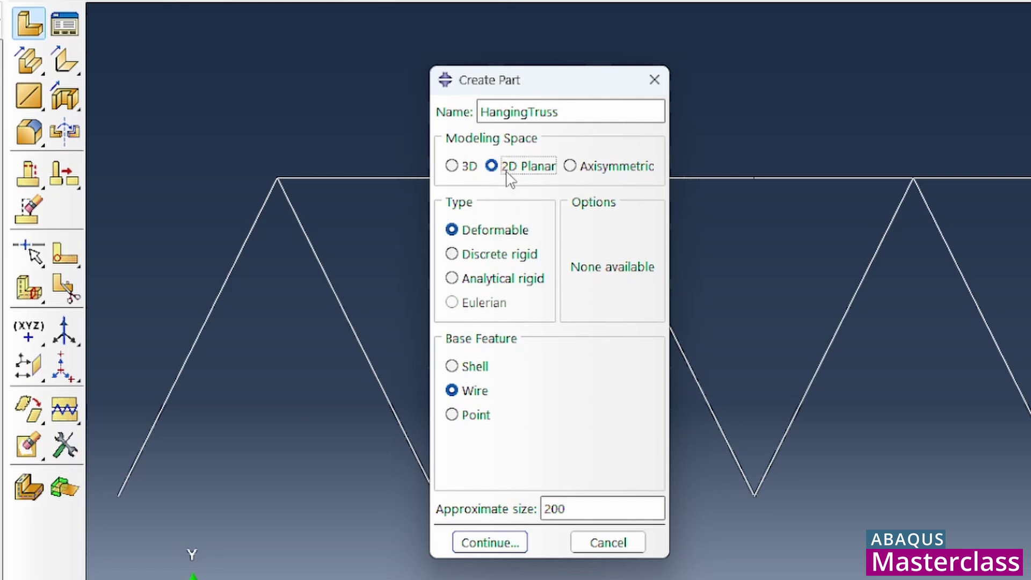
left_click(489, 257)
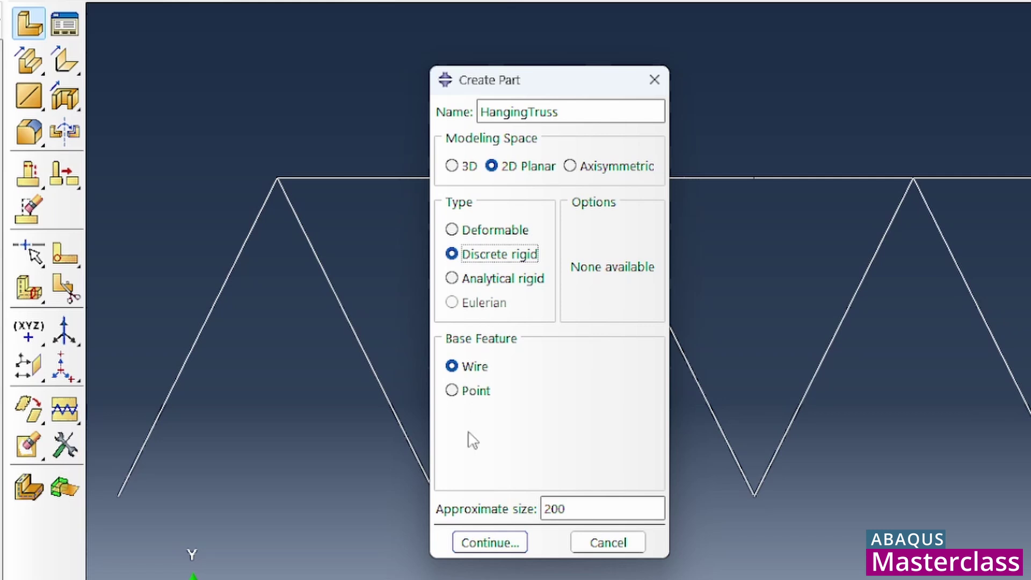
left_click(488, 543)
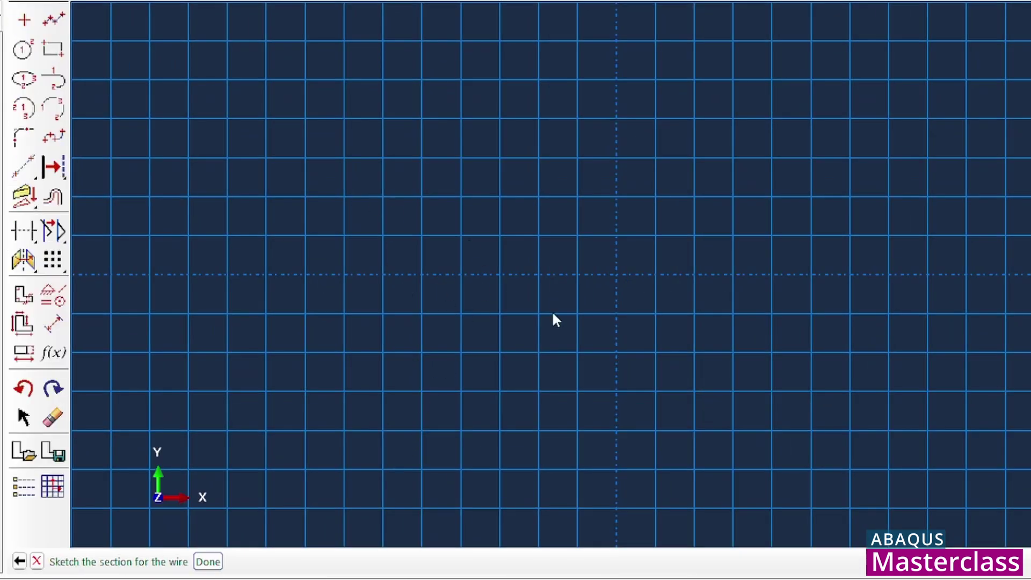
- Add a horizontal construction line through (-60, -1.5) and a vertical construction line through the origin
left_click(23, 167)
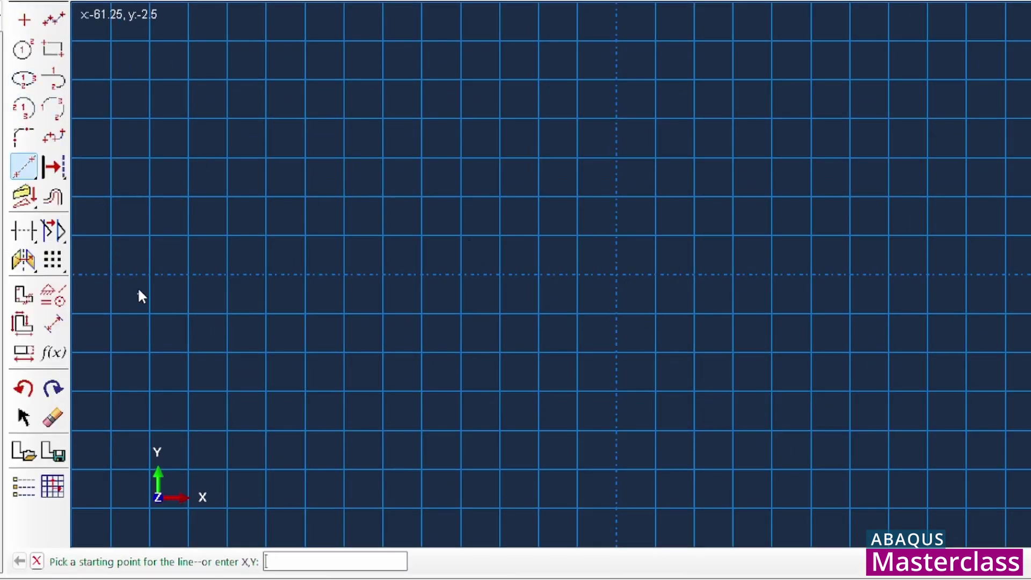
type("-60")
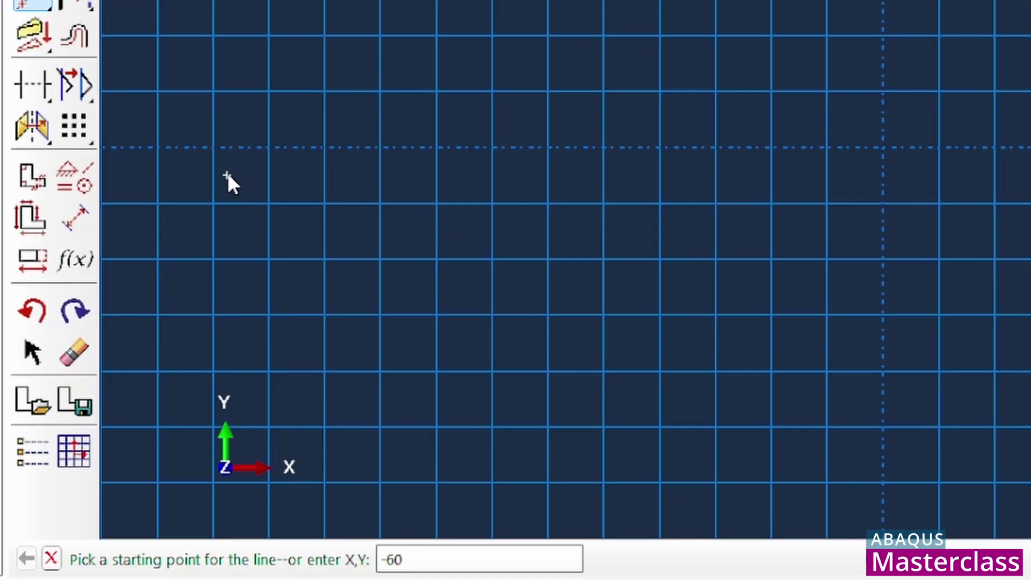
type(",-1.5")
key("Return")
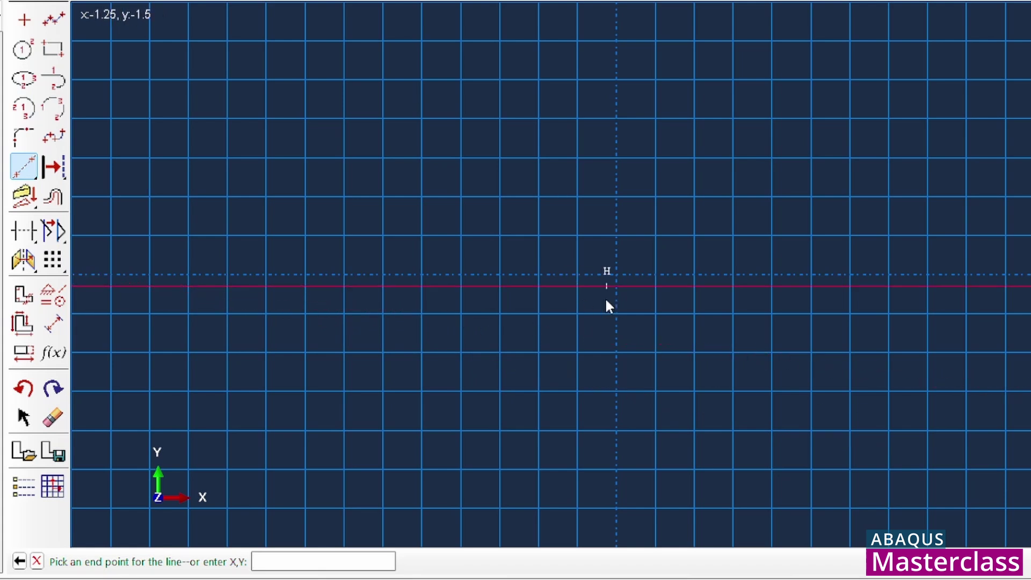
left_click(605, 301)
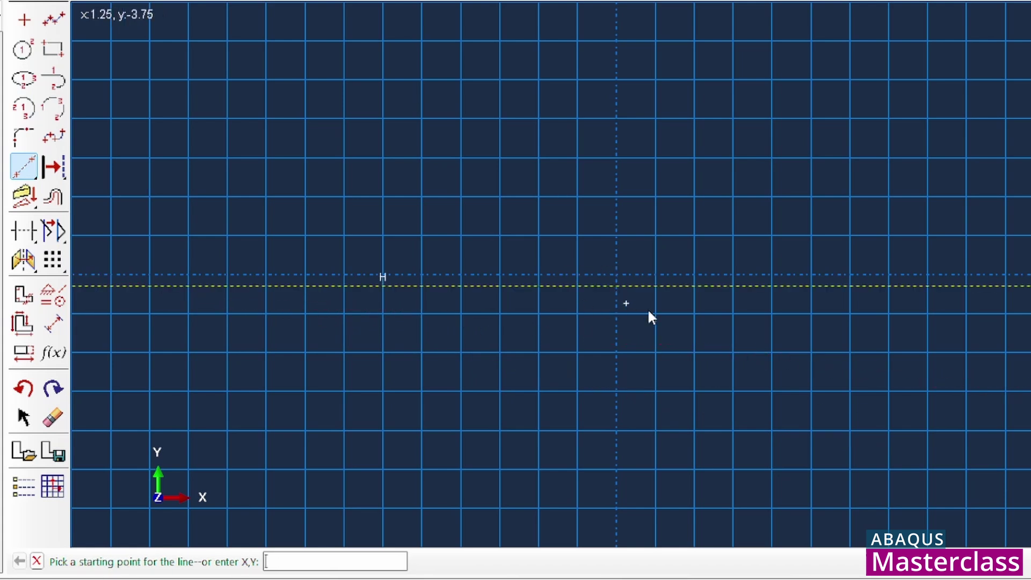
left_click(616, 275)
left_click(616, 224)
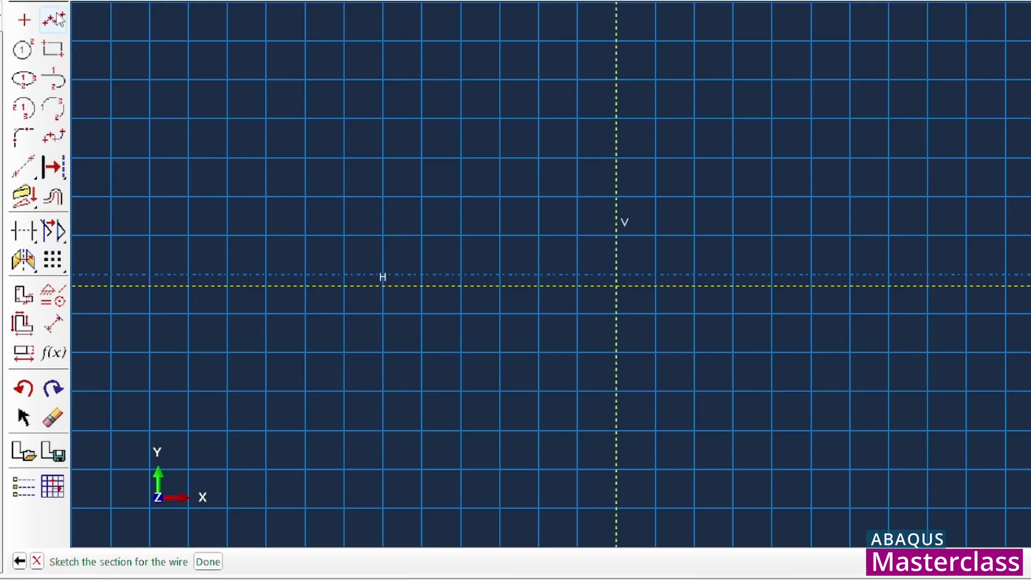
- Sketch the hanging truss outline from (-2.5, -1.5) through (-2.5, -20), (0, -22.5) and (2.5, -20) up to (2.5, -1.5)
left_click(53, 20)
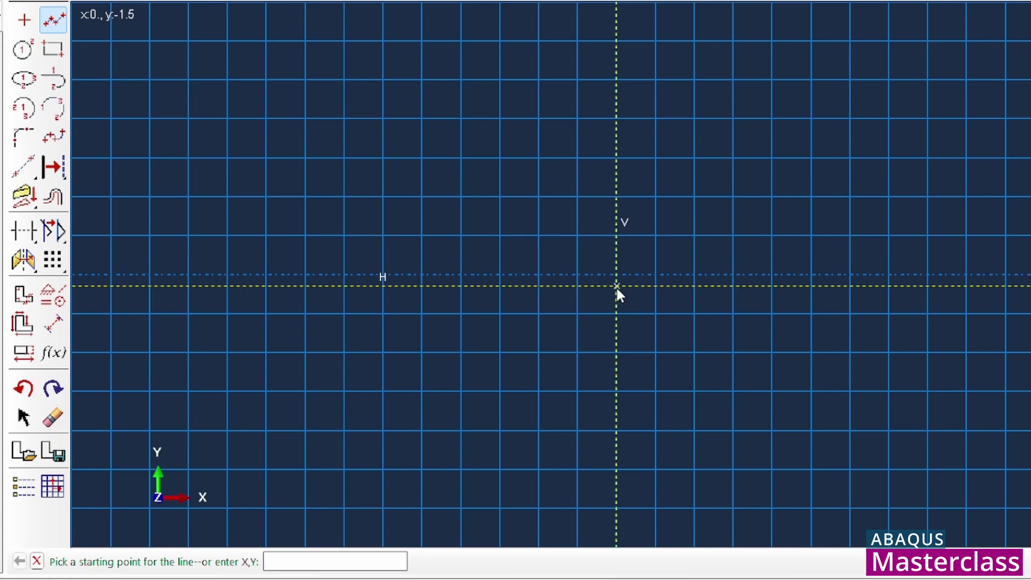
type("-")
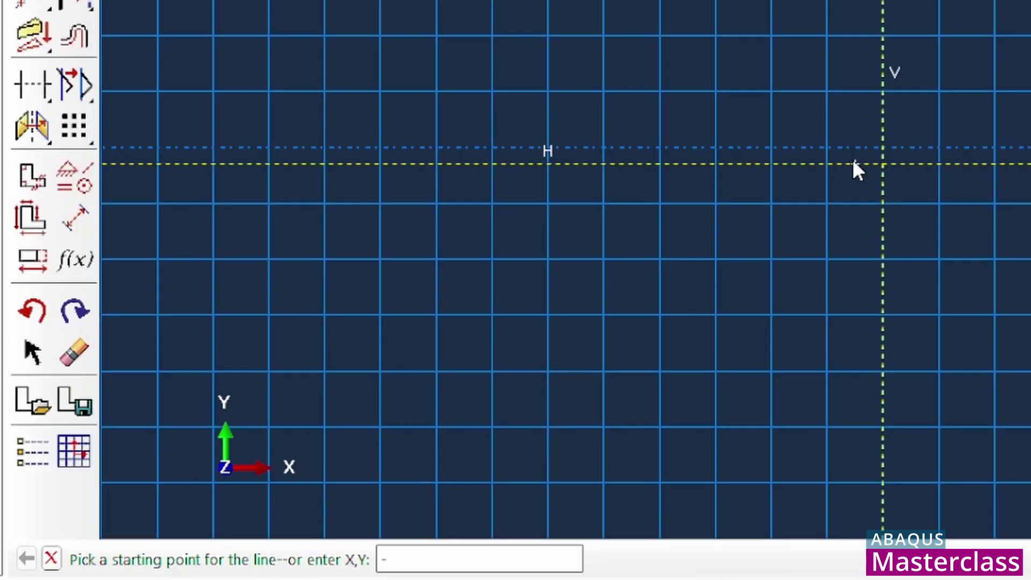
type("2.5,-1.25")
key("Return")
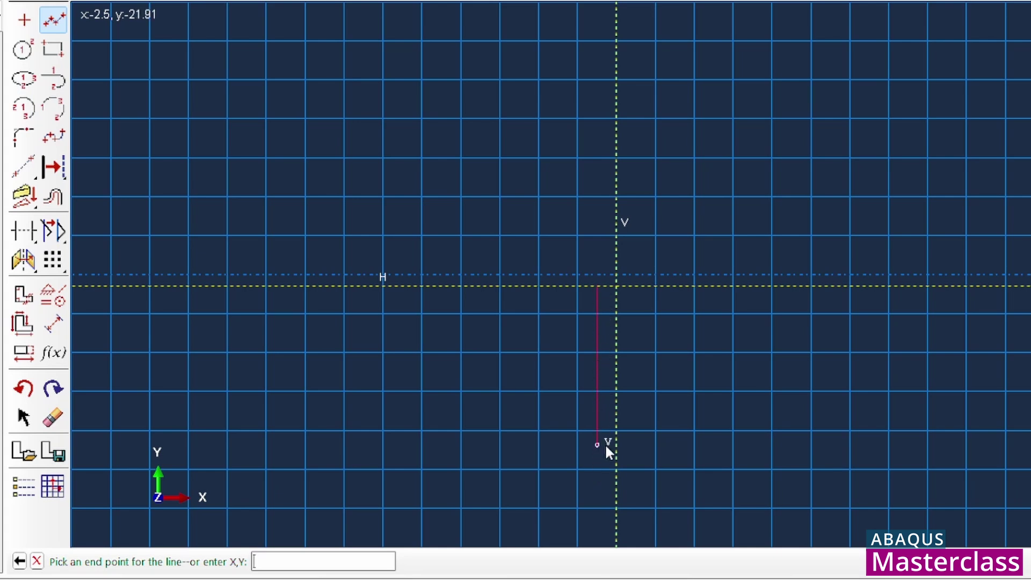
left_click(596, 430)
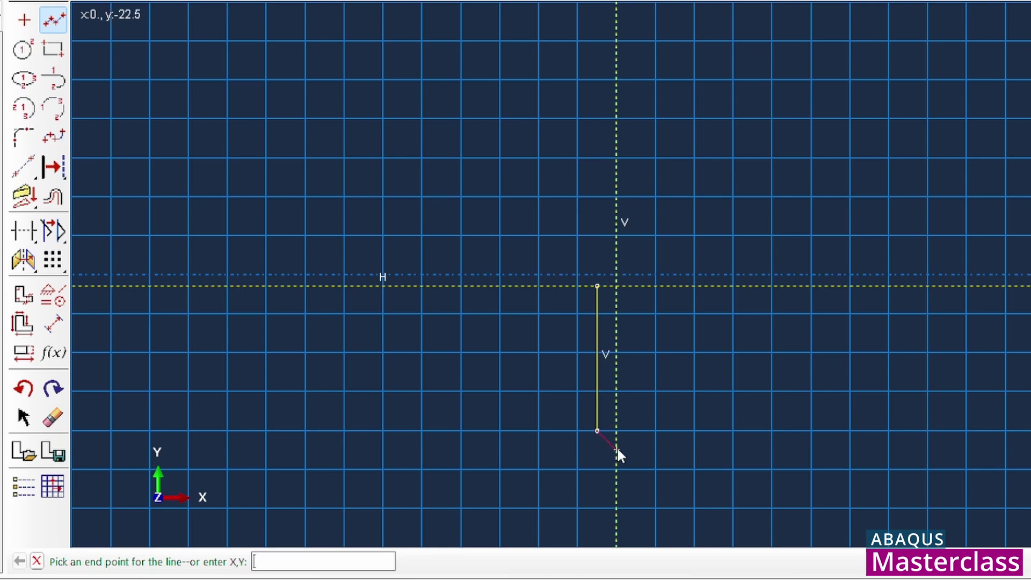
left_click(619, 448)
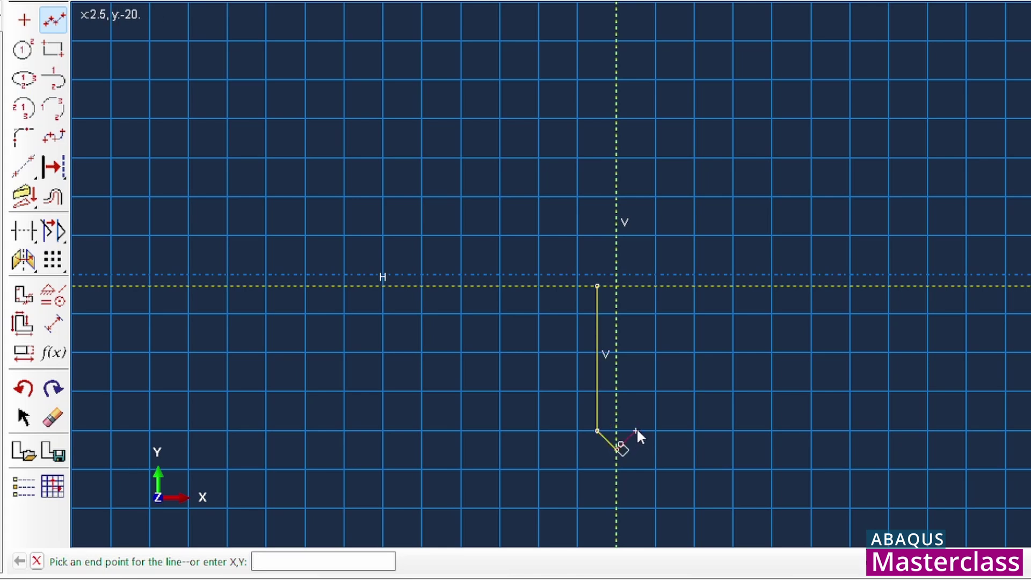
left_click(635, 430)
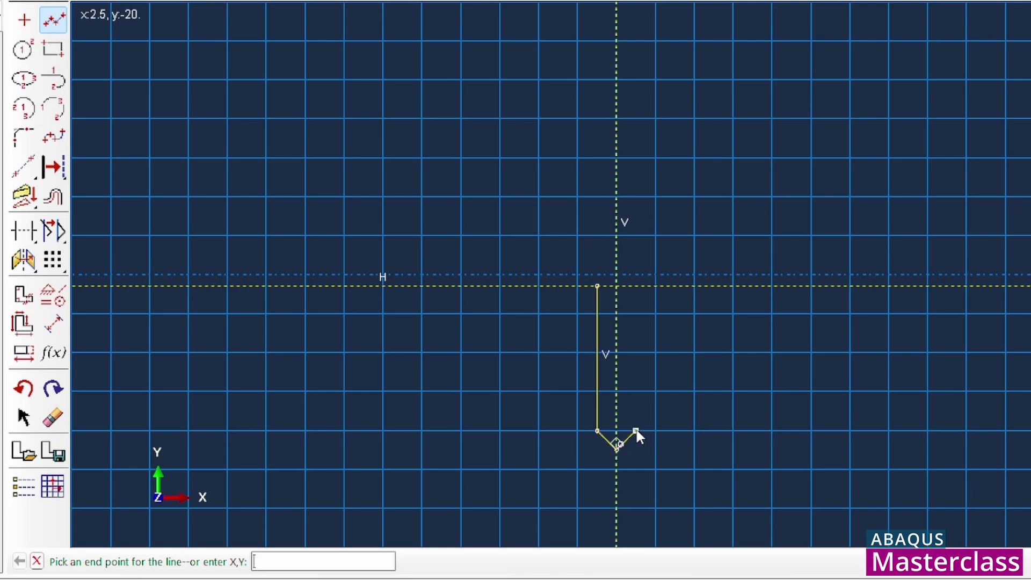
left_click(637, 285)
right_click(645, 304)
left_click(680, 379)
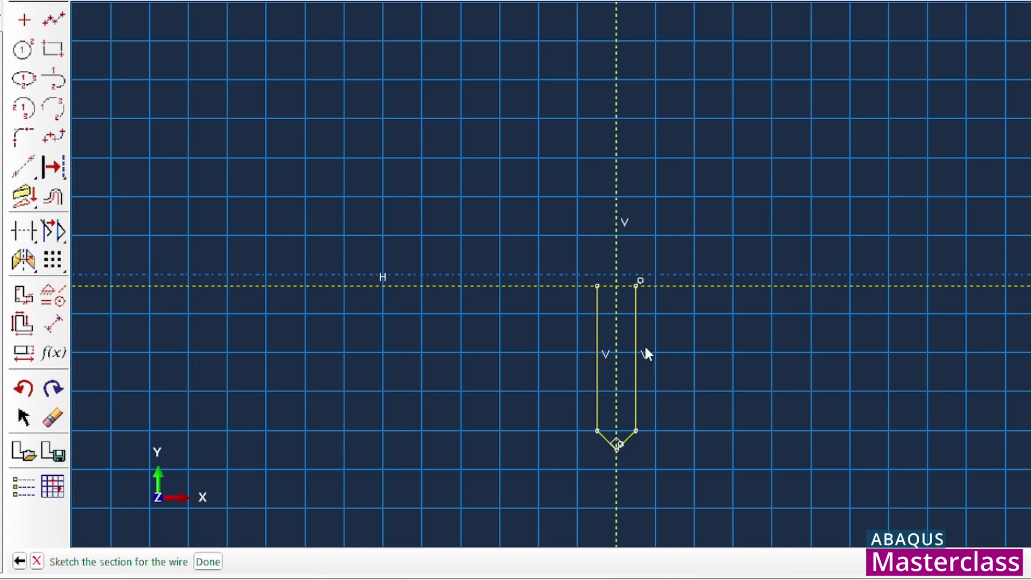
- Sketch zigzag bracing from (2.5, -1.5) down through (-2.5, -5), (2.5, -10) and (-2.5, -15) to (2.5, -20)
left_click(53, 20)
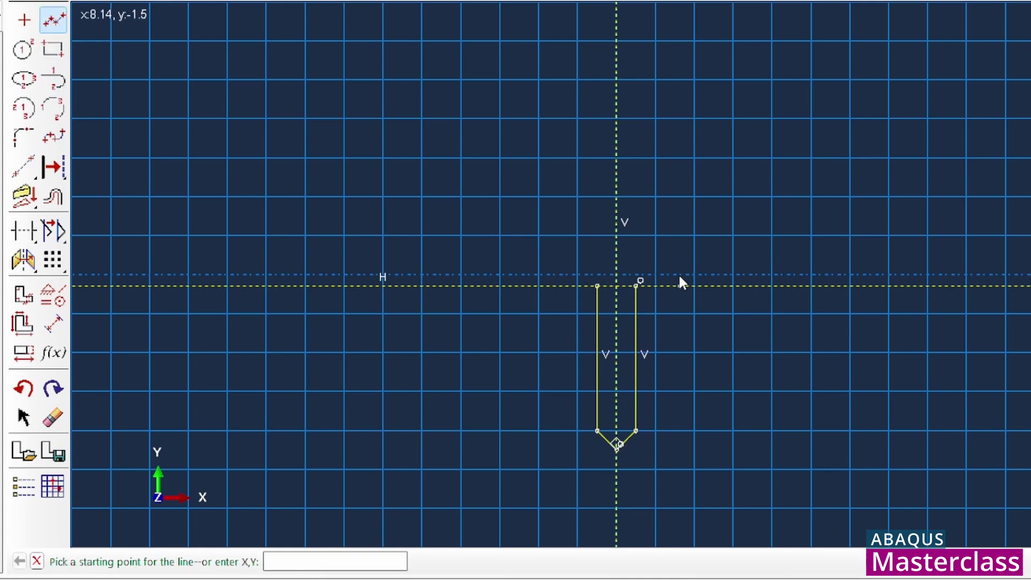
left_click(635, 286)
left_click(597, 313)
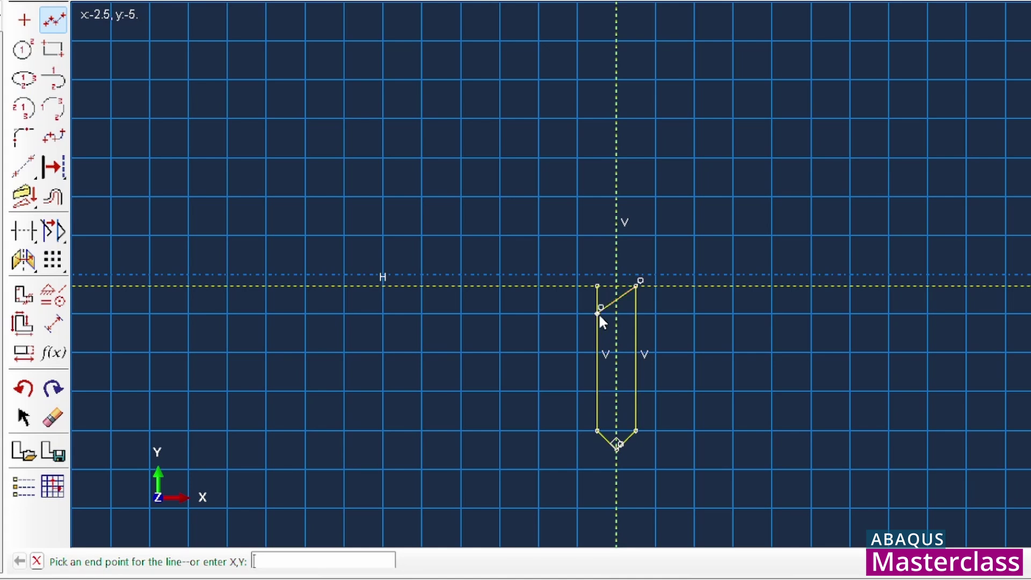
scroll(636, 354, "up", 3)
left_click(637, 355)
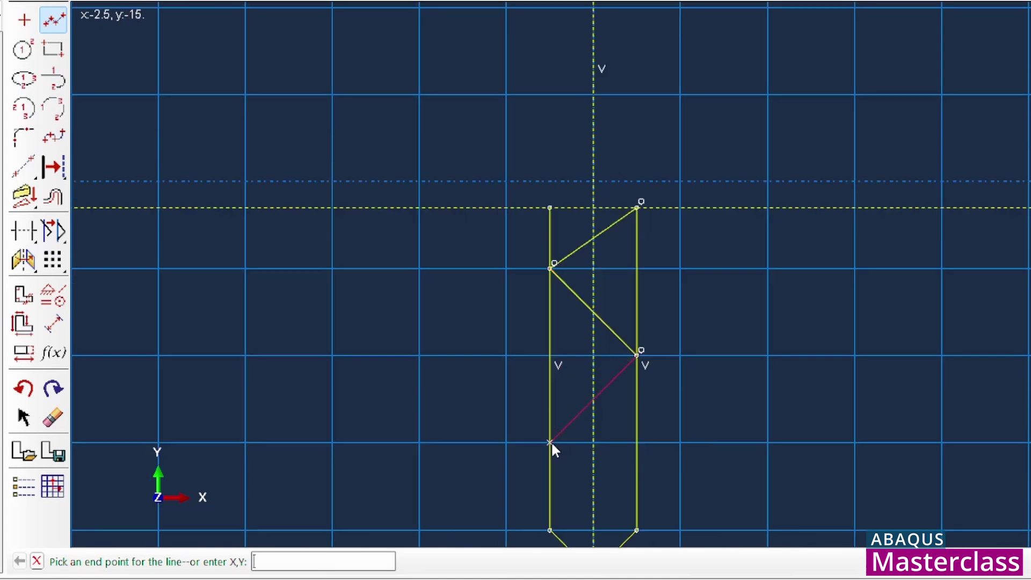
left_click(549, 442)
left_click(637, 530)
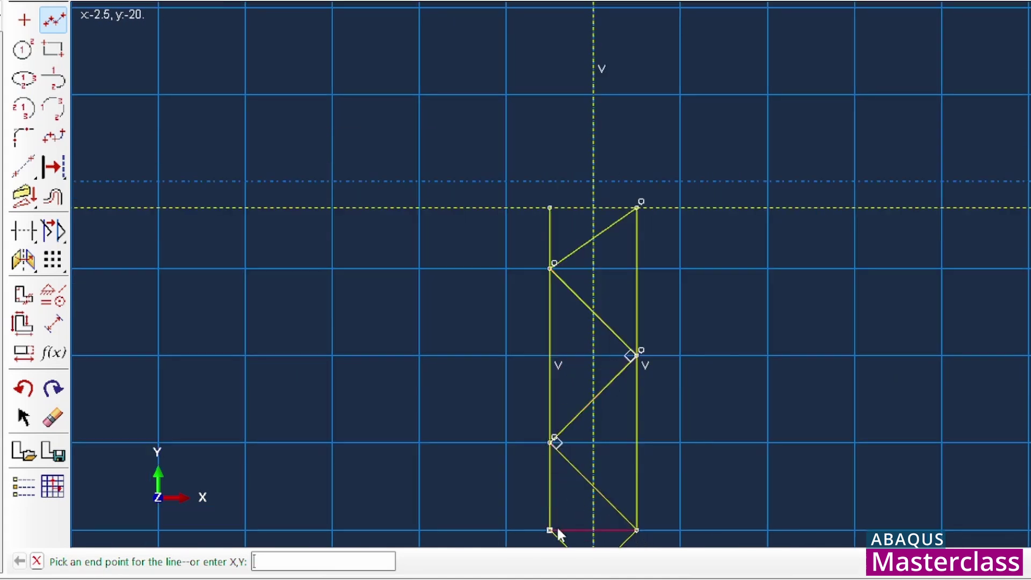
- Continue the bracing horizontally to (-2.5, -20), then zigzag up through (2.5, -15), (-2.5, -10) and (2.5, -5) to (-2.5, -1.5)
left_click(549, 530)
left_click(636, 441)
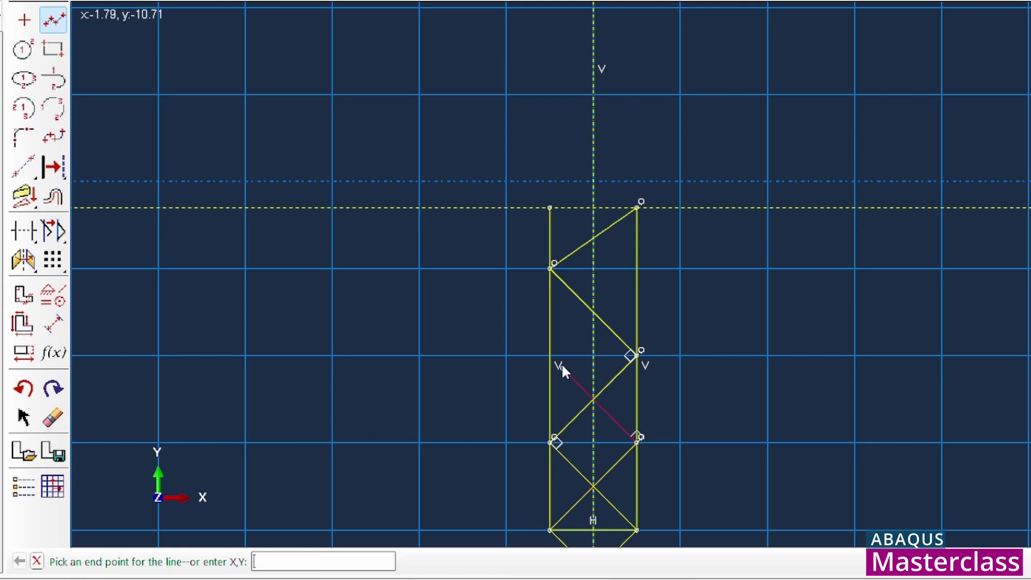
left_click(552, 356)
left_click(636, 266)
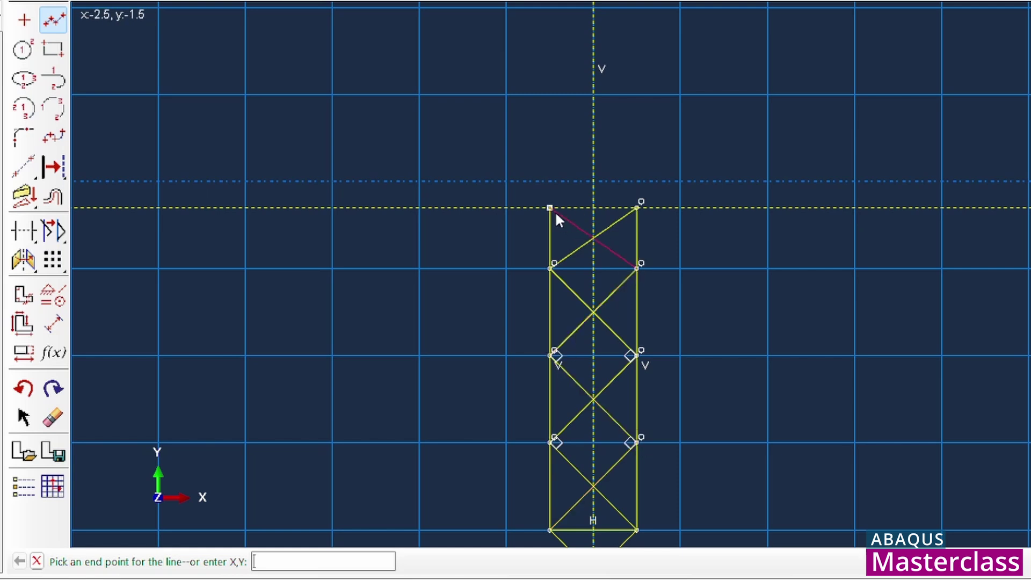
left_click(549, 208)
scroll(552, 230, "down", 2)
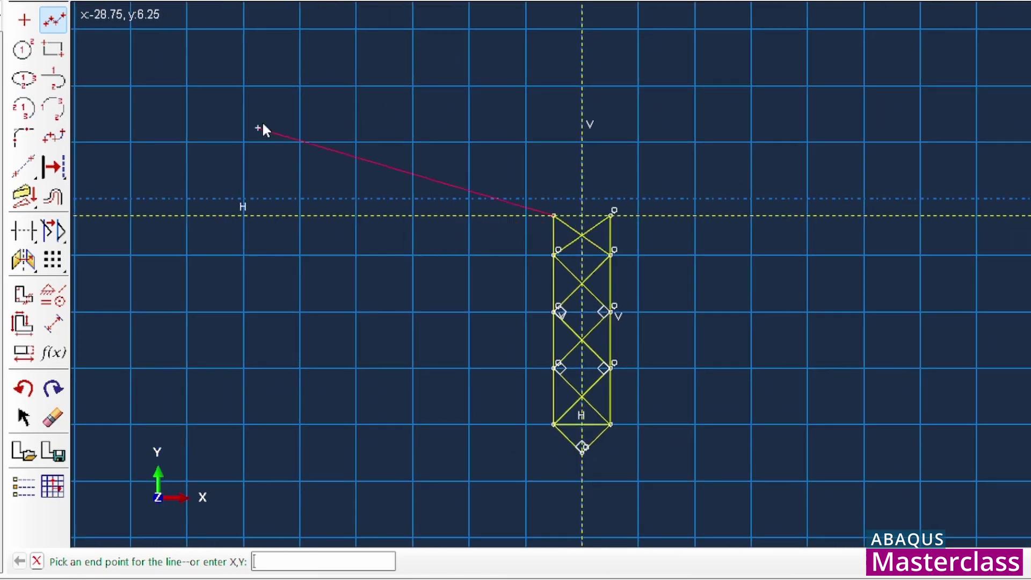
left_click(47, 30)
- Sketch a central vertical member from (0, -1.5) down to the outline's lowest vertex at (0, -22.5)
left_click(51, 24)
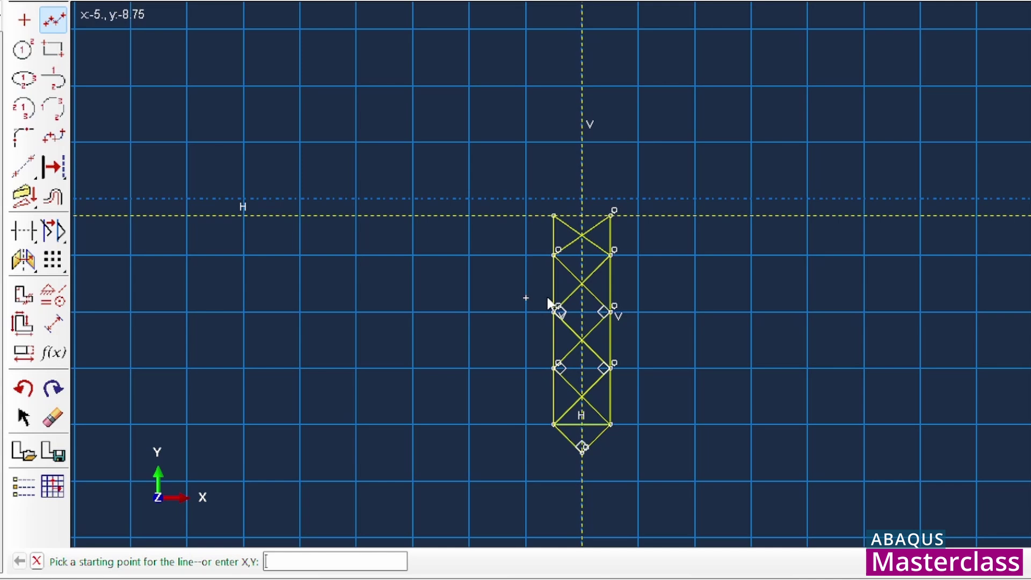
left_click(582, 216)
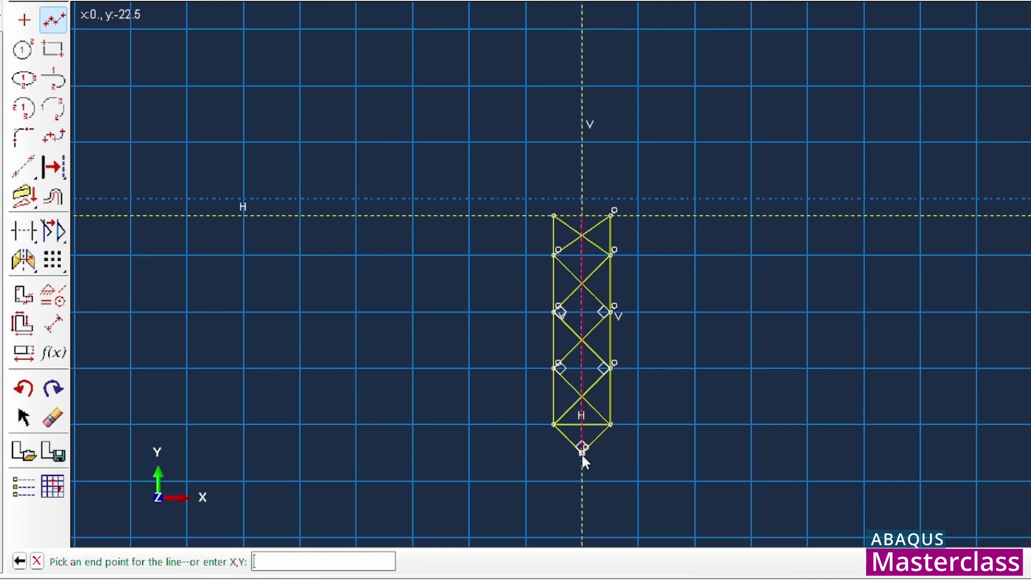
left_click(581, 451)
left_click(54, 22)
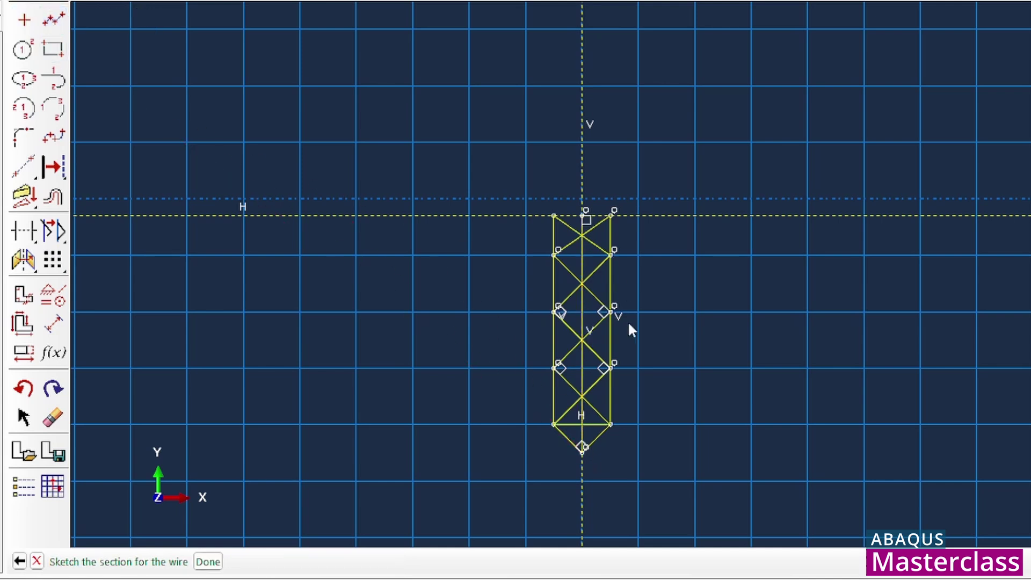
- Delete the horizontal and vertical construction lines from the hanging truss sketch and finish the wire section
scroll(632, 324, "down", 2)
scroll(637, 327, "up", 3)
scroll(632, 338, "down", 1)
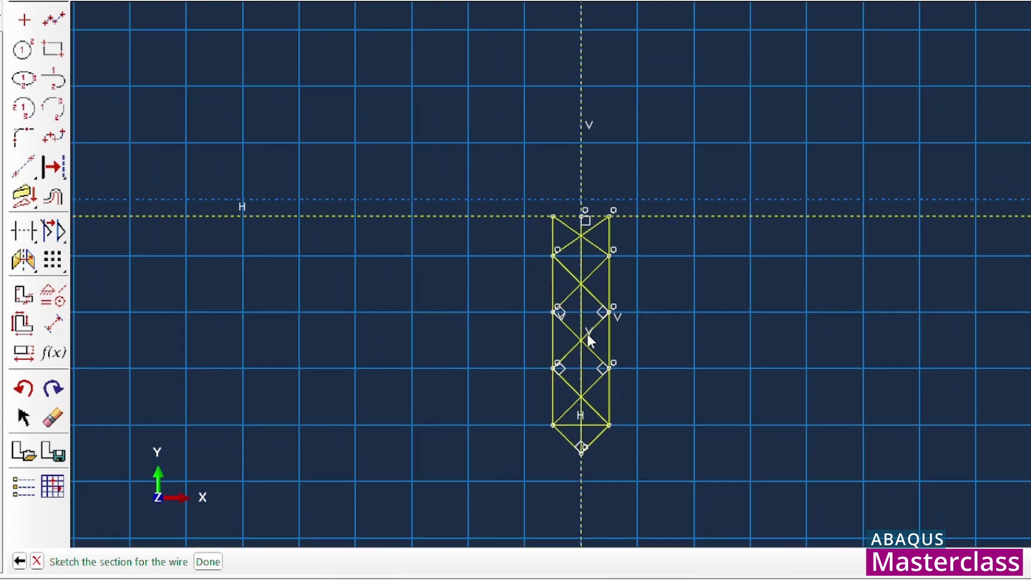
left_click(53, 417)
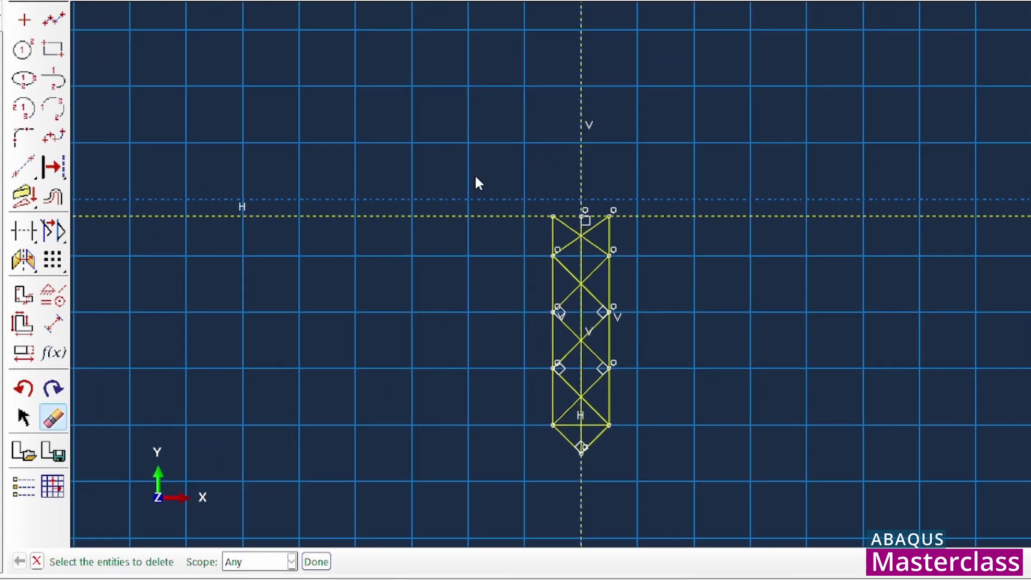
left_click_drag(460, 181, 485, 285)
left_click_drag(649, 122, 548, 146)
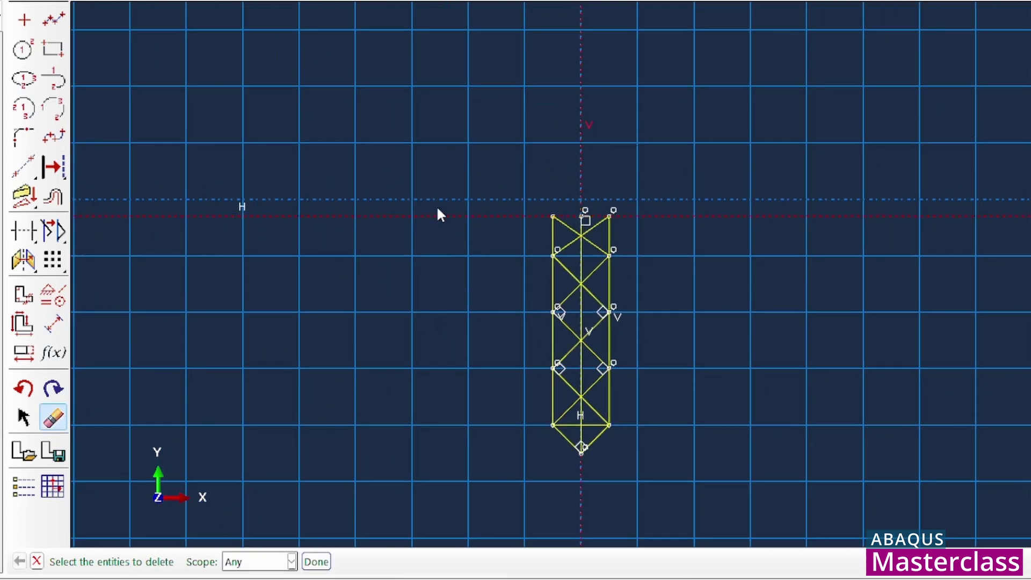
left_click(317, 562)
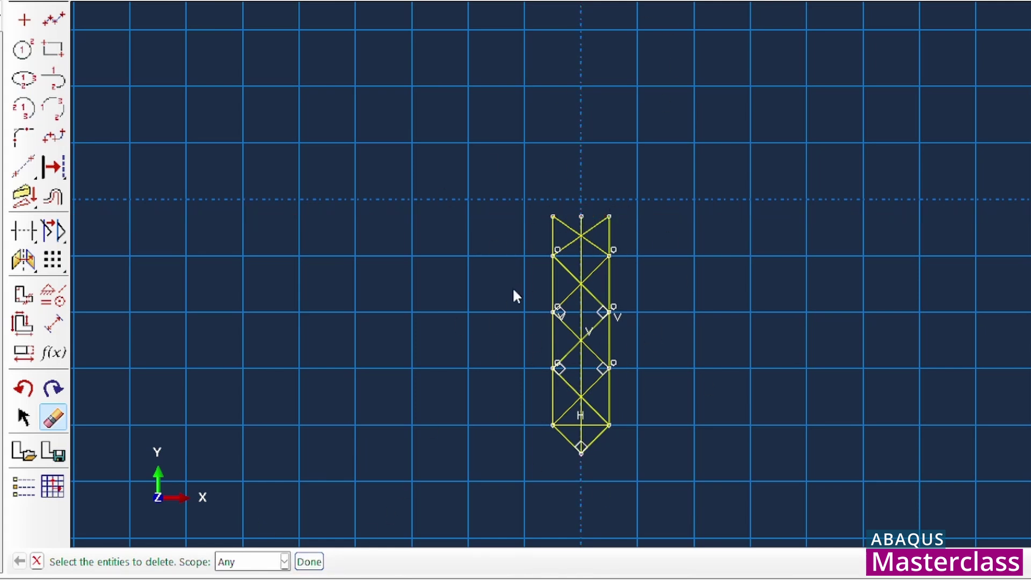
left_click(609, 295)
left_click(308, 561)
left_click(208, 561)
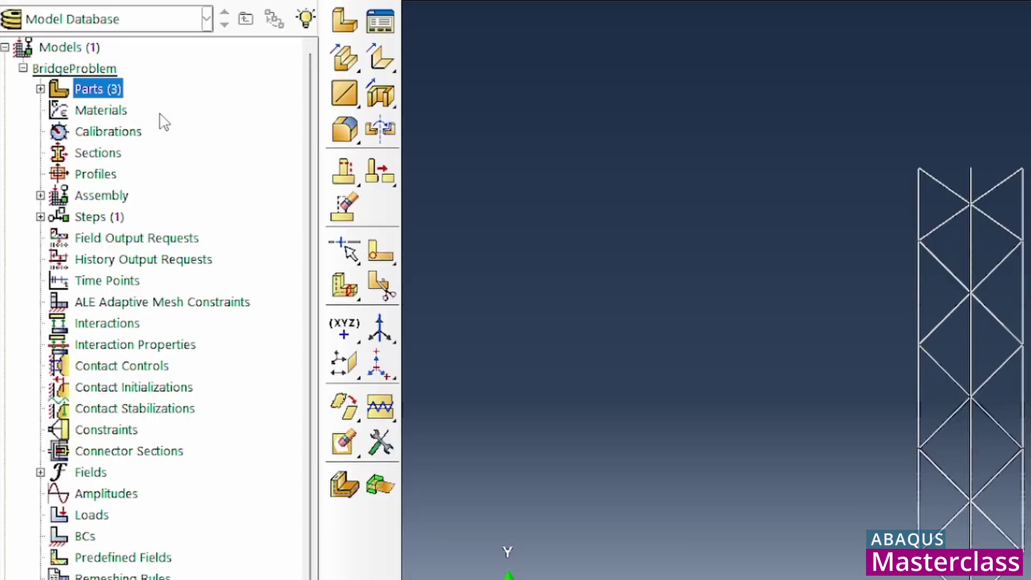
- Start a new 2D planar, discrete rigid part named InstrumentPackage with a point base feature
double_click(98, 89)
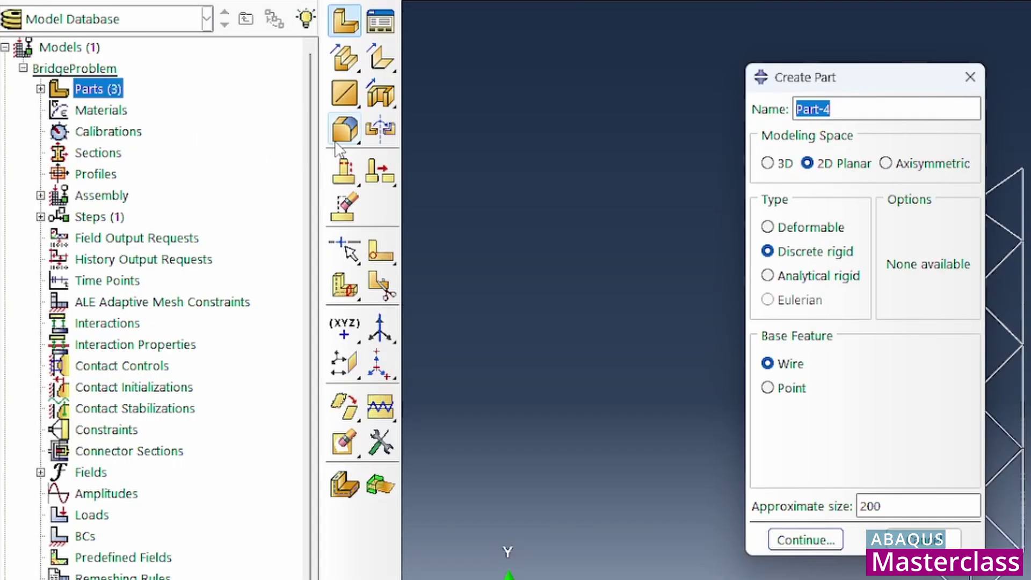
type("In")
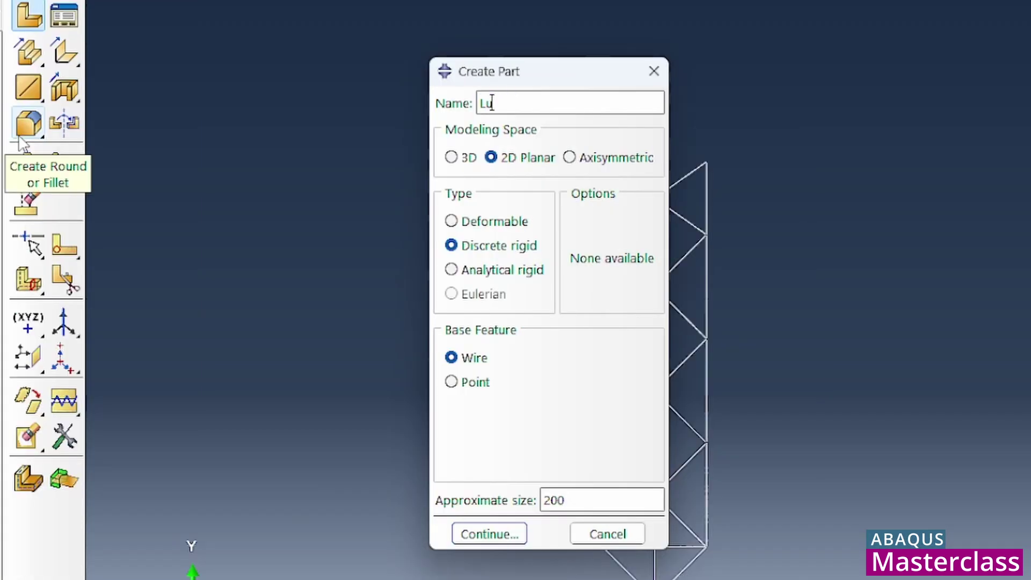
key("BackSpace")
key("BackSpace")
type("InstrumentPackage")
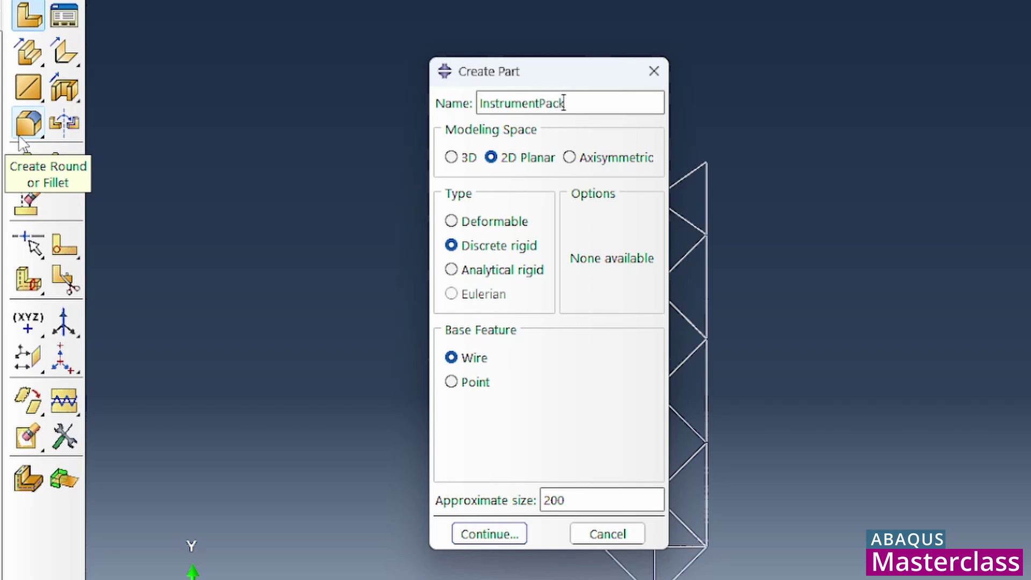
left_click(534, 161)
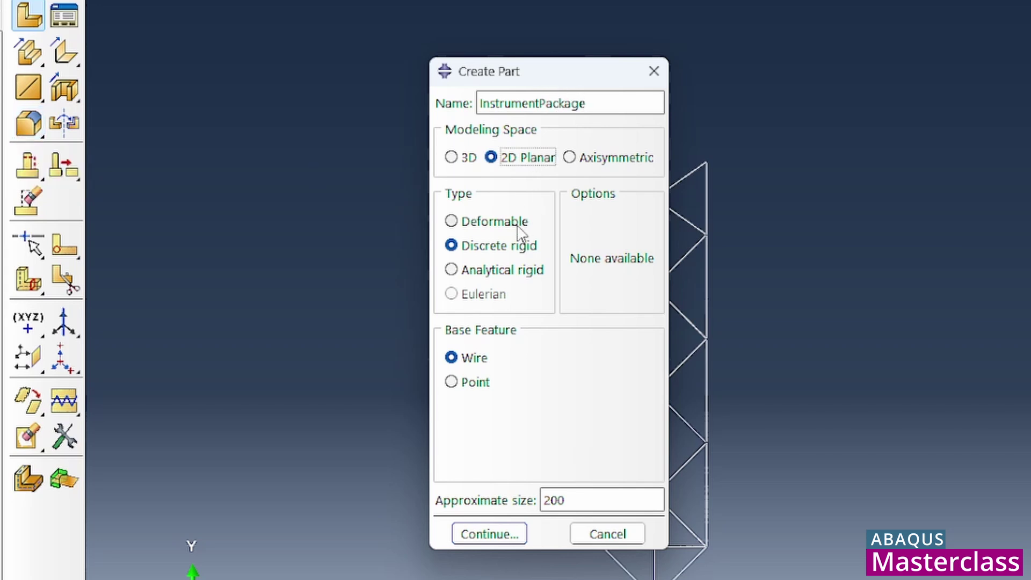
left_click(524, 248)
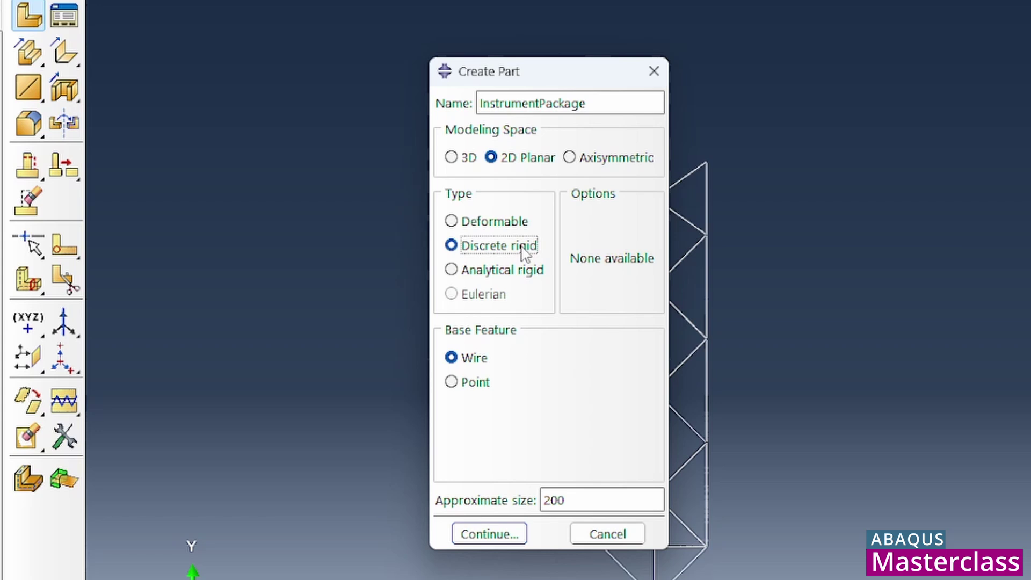
left_click(463, 360)
left_click(452, 383)
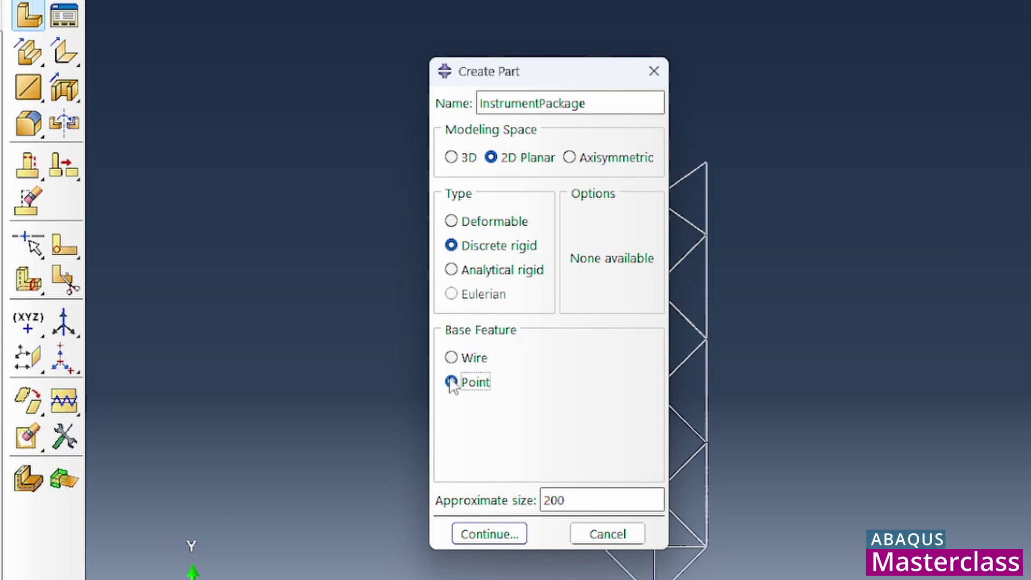
left_click(490, 534)
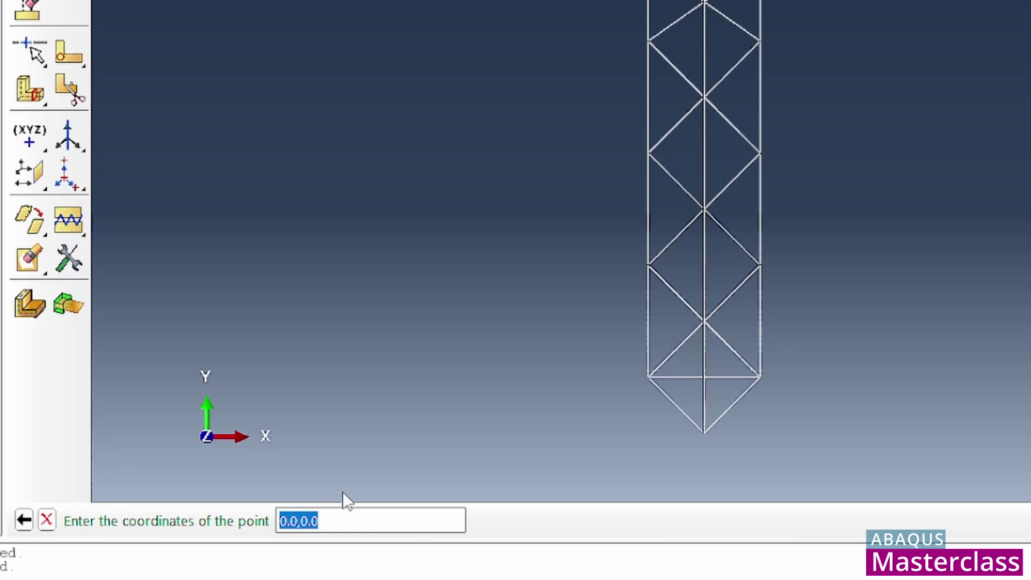
- Place the InstrumentPackage point at coordinates (0, -22.5)
type("0,-22")
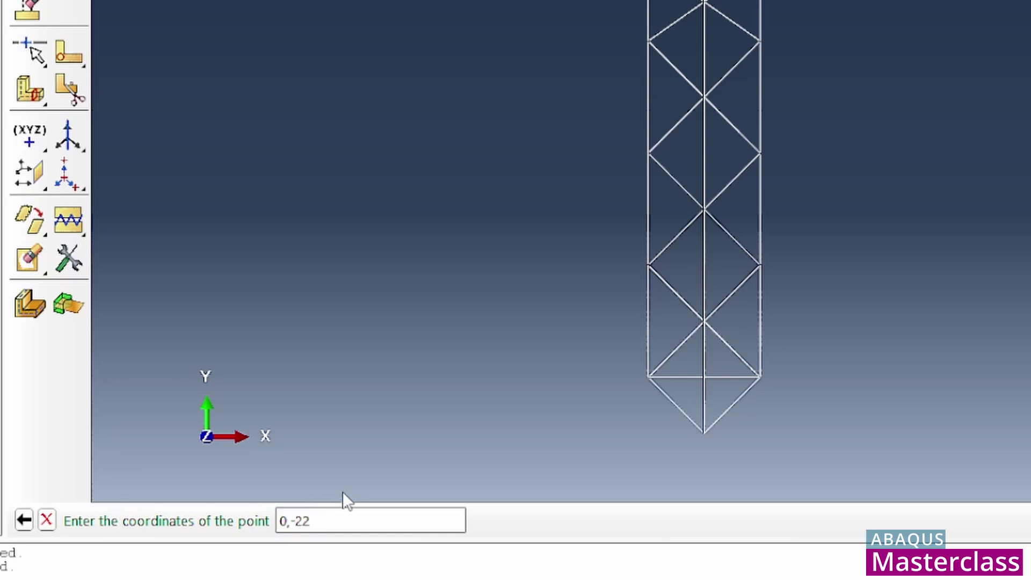
type(".5")
key("Return")
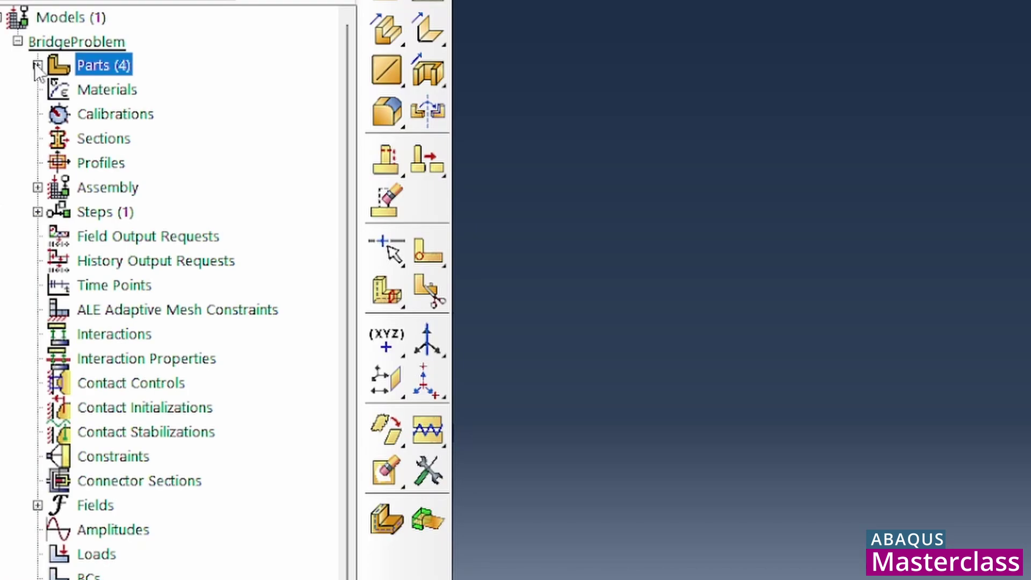
- Review the geometry of the BridgeDeck, BridgeTrussTop, HangingTruss and InstrumentPackage parts one by one
left_click(38, 65)
key("Down")
key("Down")
key("Down")
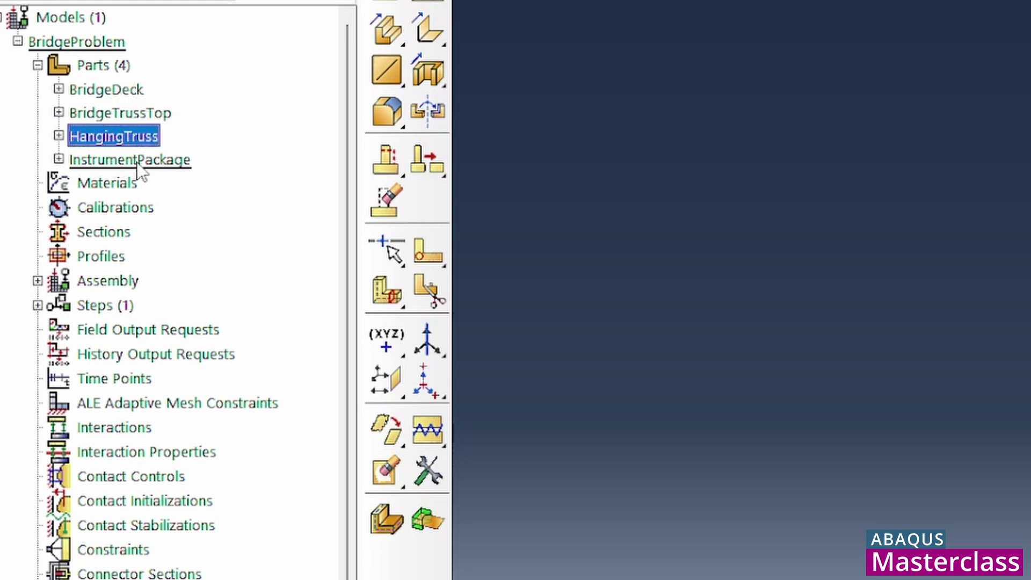
key("Down")
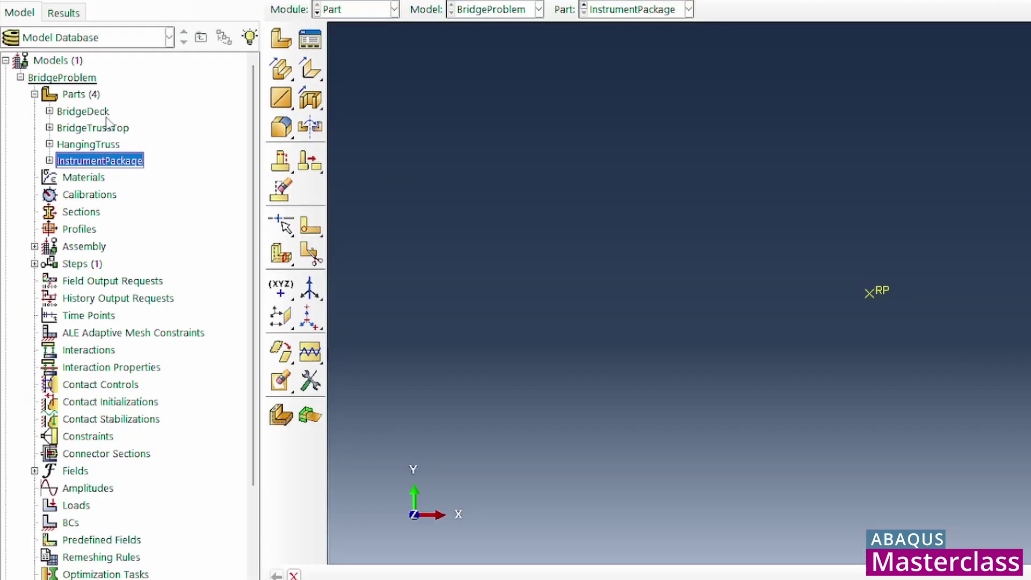
left_click(125, 90)
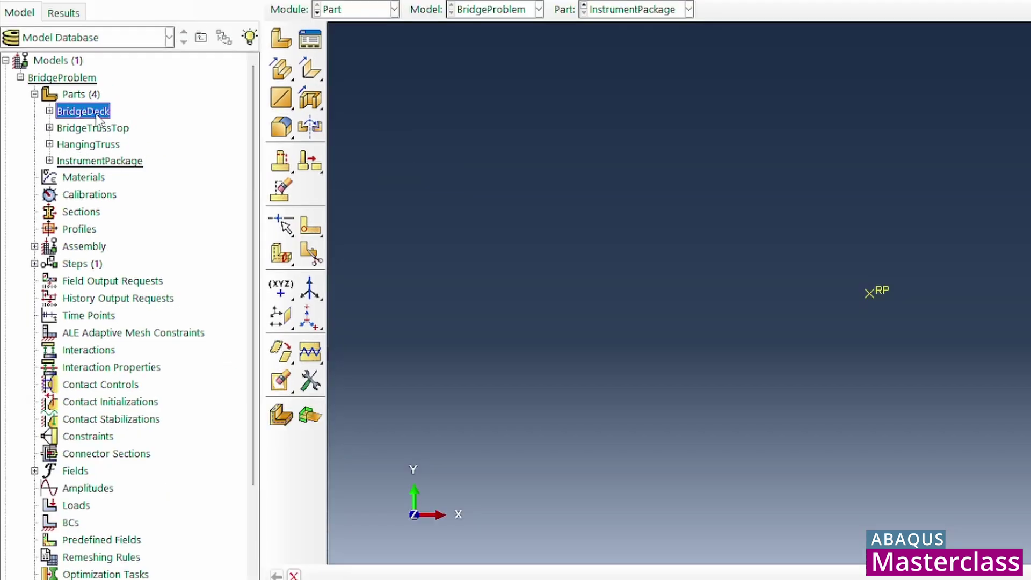
double_click(86, 111)
double_click(92, 127)
double_click(91, 145)
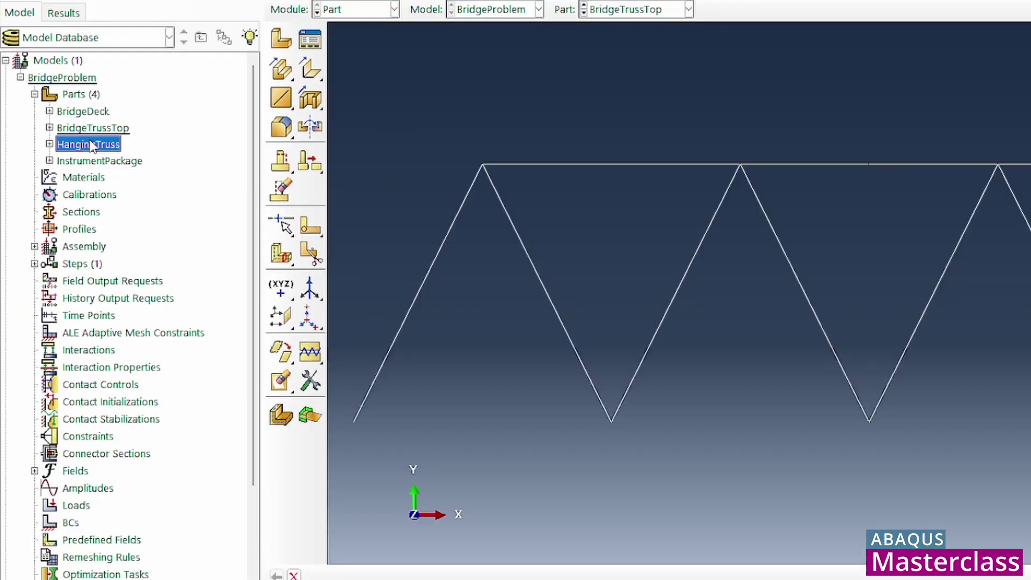
double_click(94, 161)
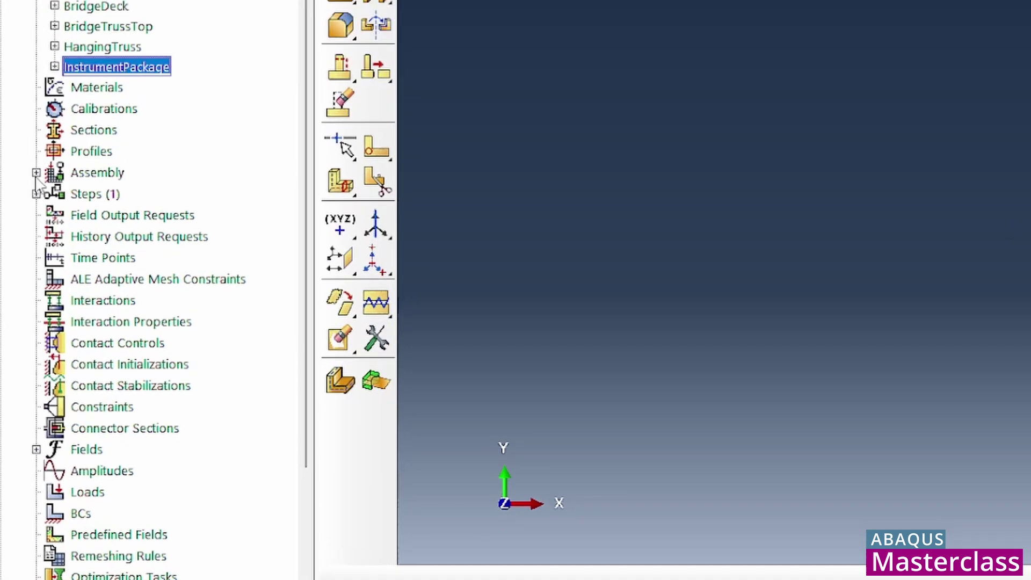
- Create dependent assembly instances of BridgeDeck, BridgeTrussTop, HangingTruss and InstrumentPackage together
left_click(36, 173)
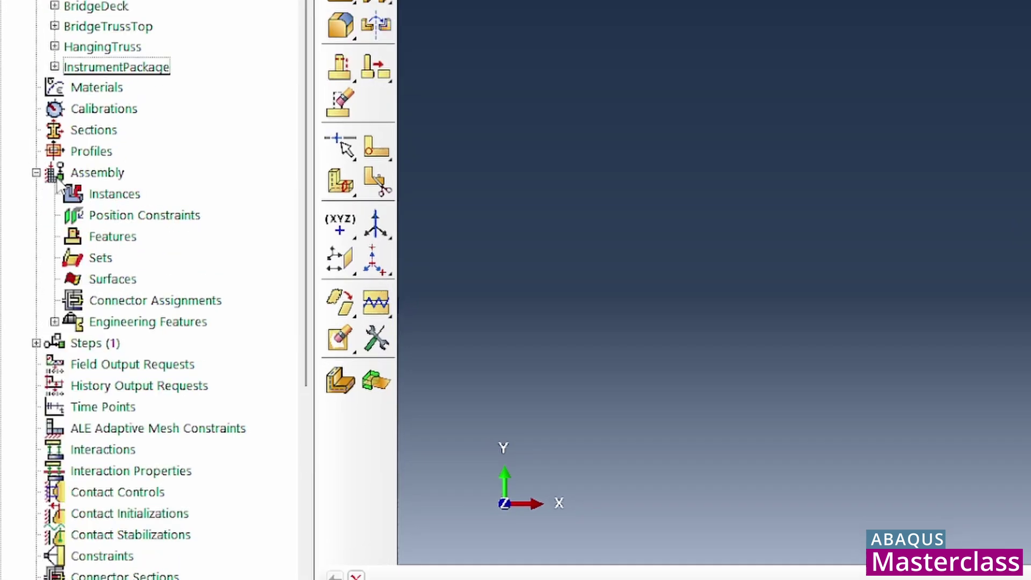
left_click(115, 194)
double_click(116, 194)
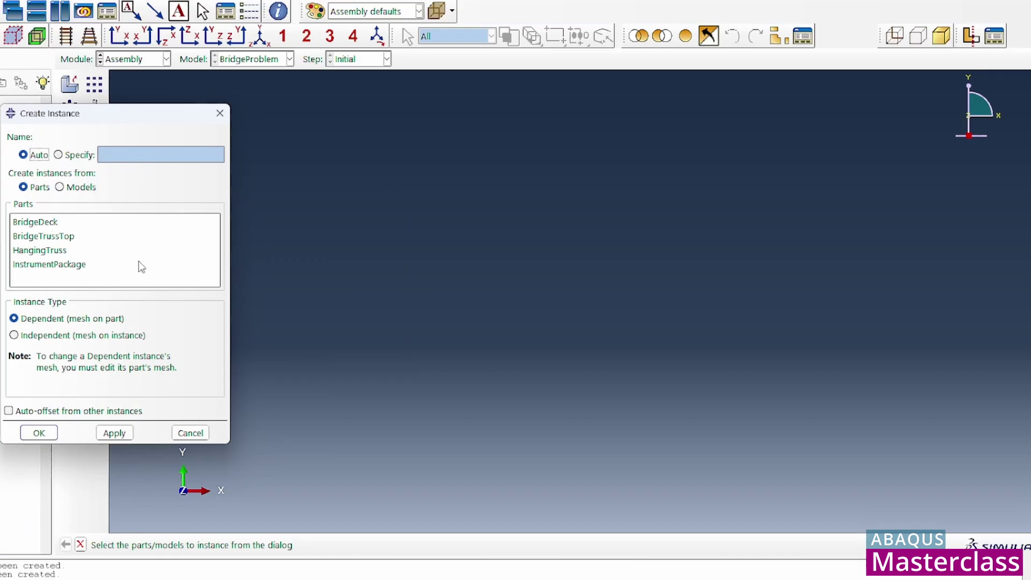
left_click(48, 226)
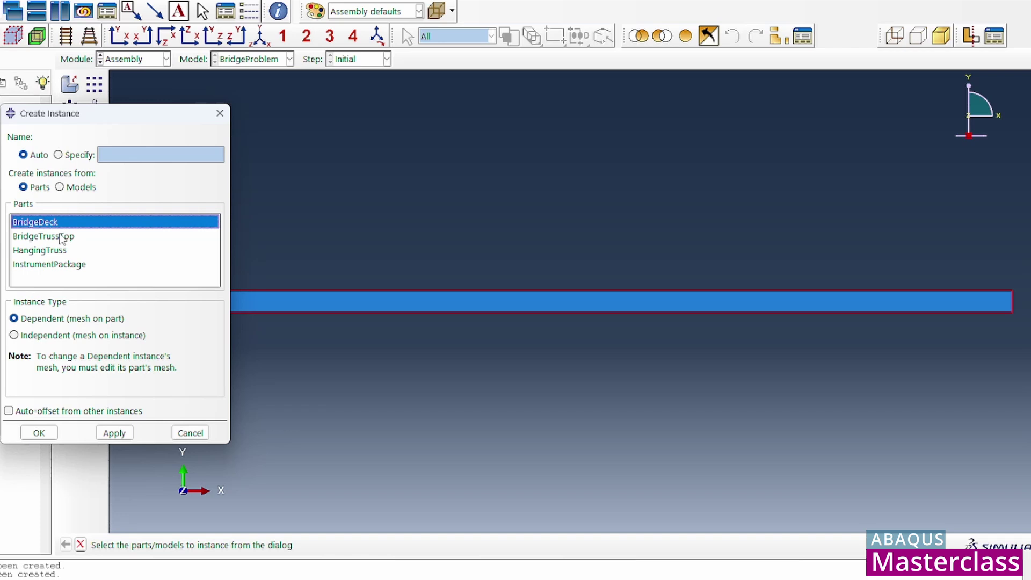
left_click(61, 236, "ctrl")
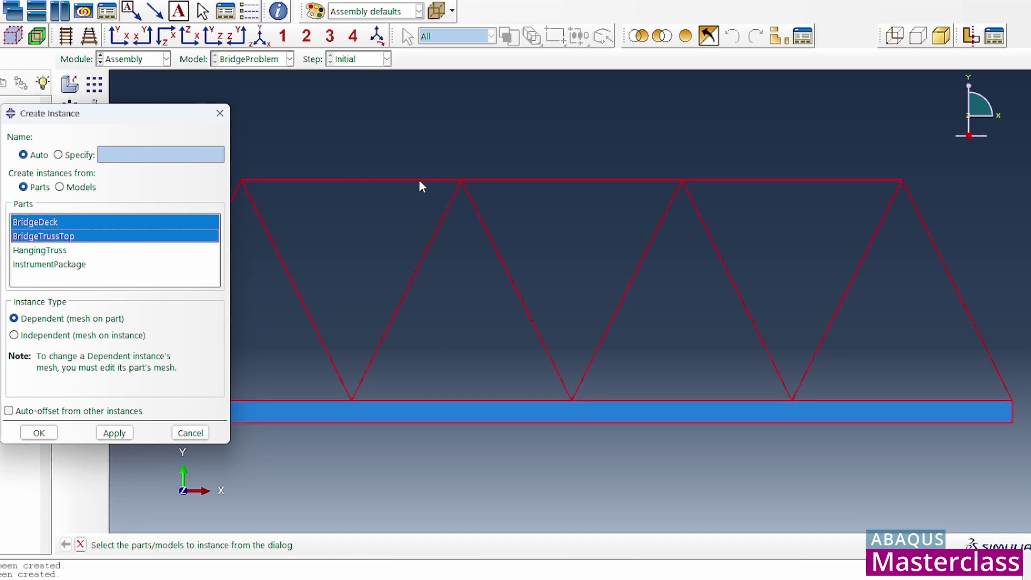
left_click(60, 252, "ctrl")
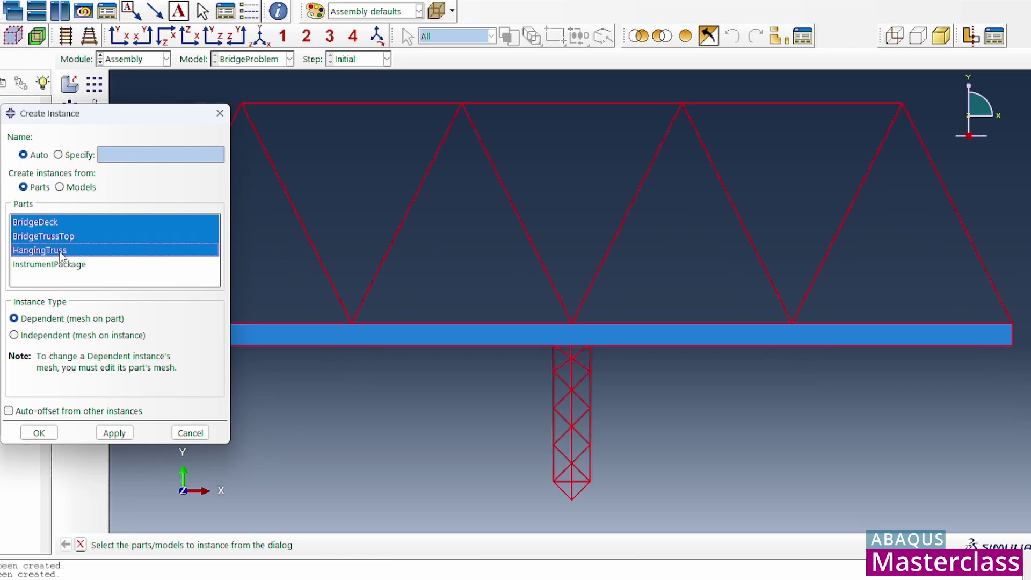
left_click(79, 267, "ctrl")
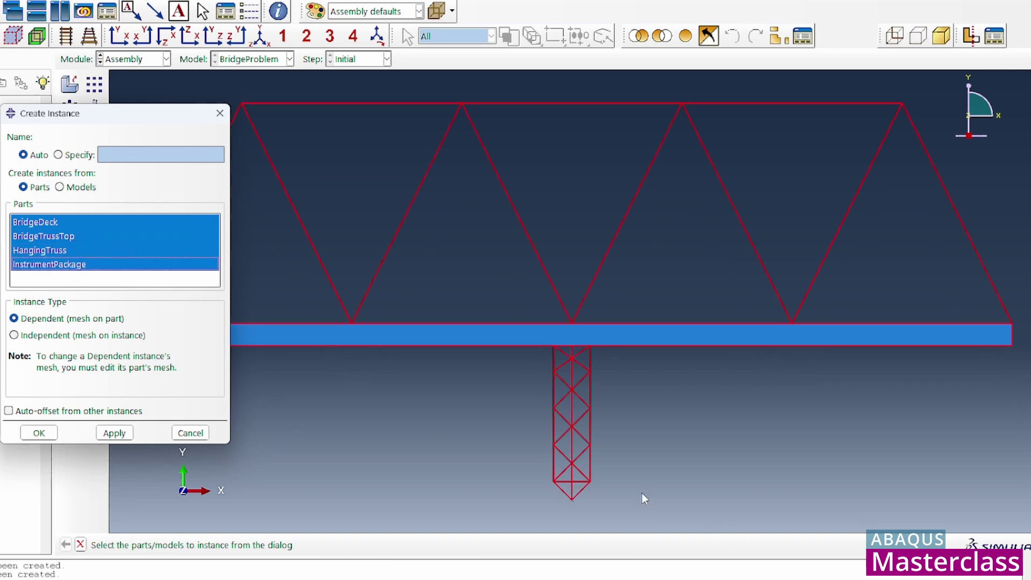
left_click(38, 433)
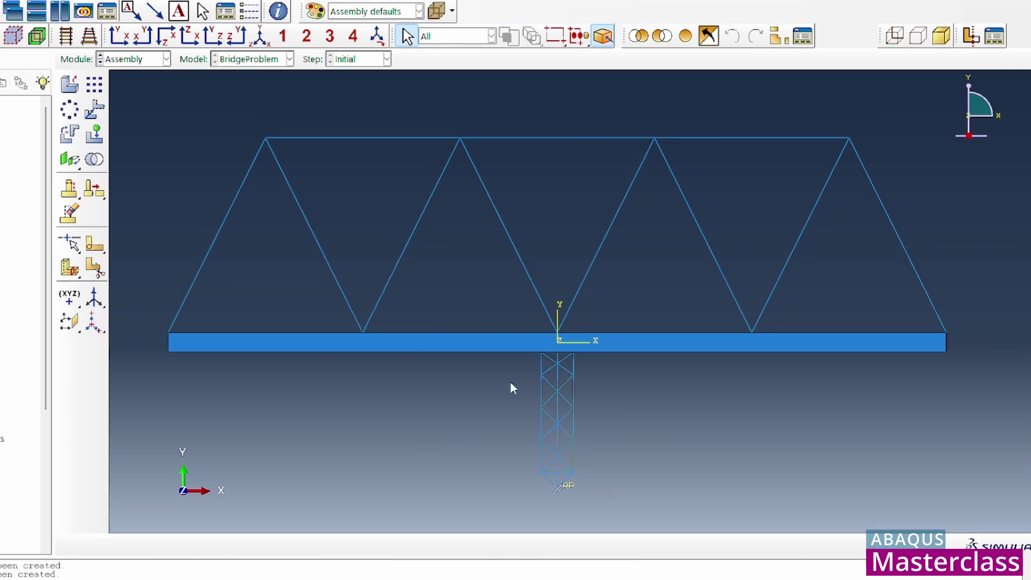
- Color-code the assembly by part instances
left_click(358, 9)
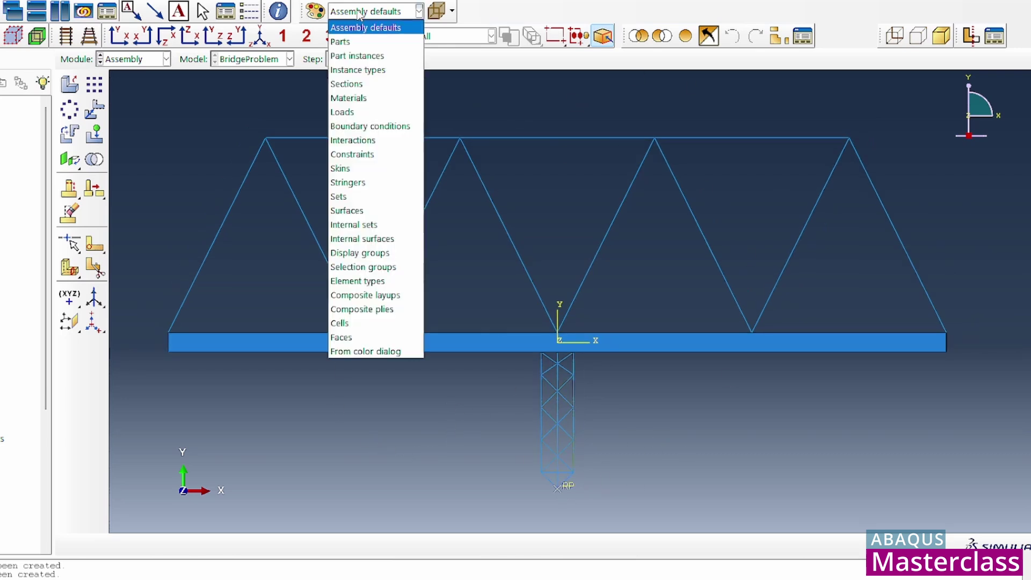
left_click(363, 54)
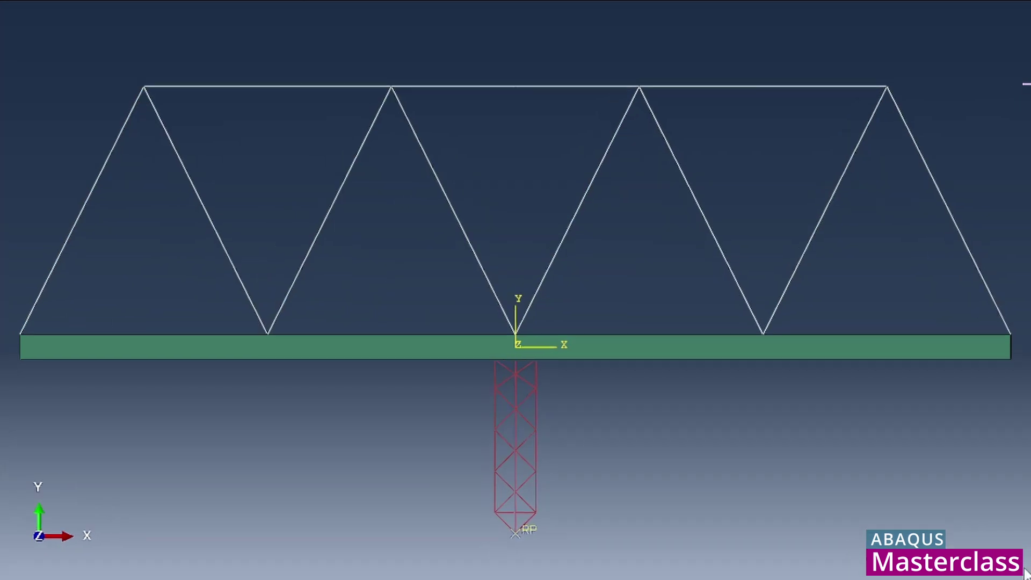